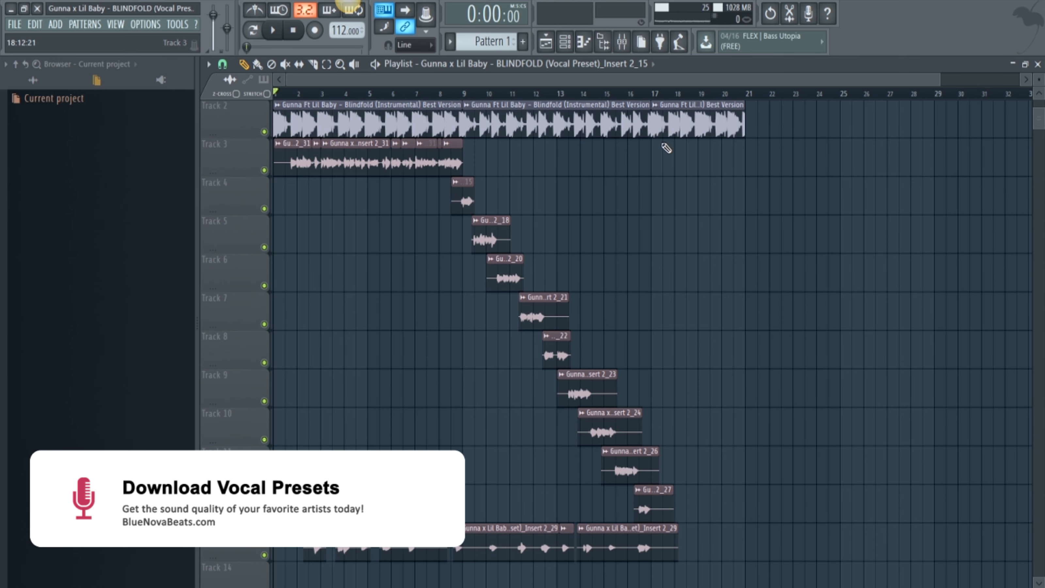
- Bypass the Fruity Convolver, Fruity Multiband Compressor and iZotope Ozone 5 Maximizer on the Master mixer track
left_click(622, 41)
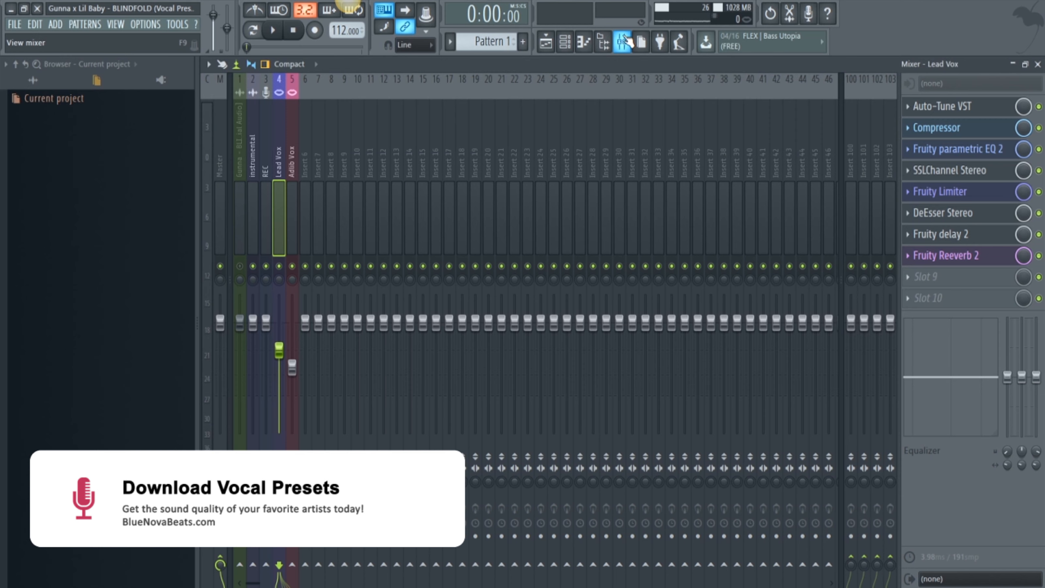
left_click(222, 173)
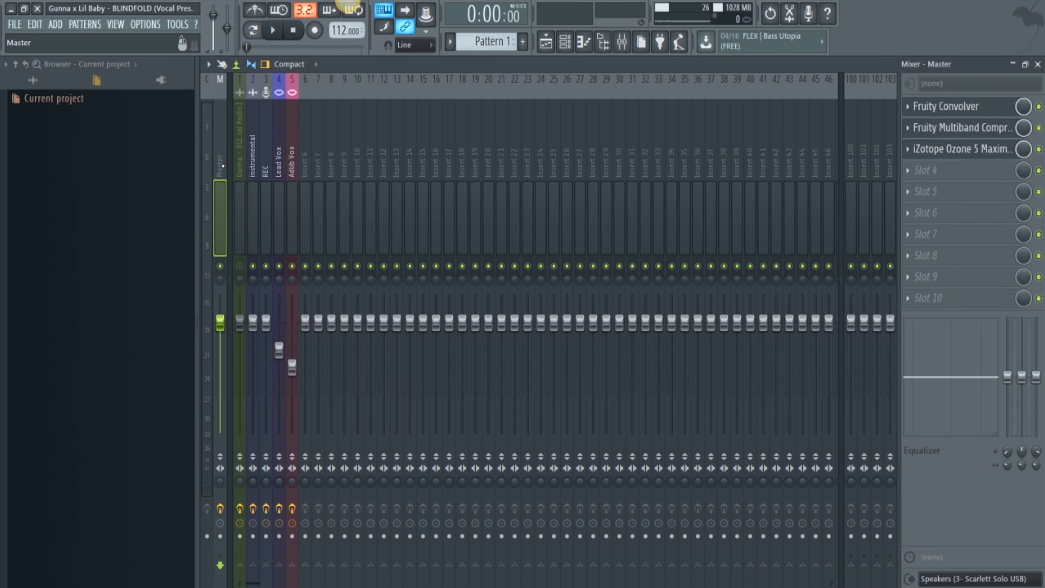
left_click(1039, 149)
left_click(1039, 128)
left_click(1039, 107)
- Select the Lead Vox mixer track and mark the playlist time range from midway through bar 1 to about bar 17
left_click(281, 161)
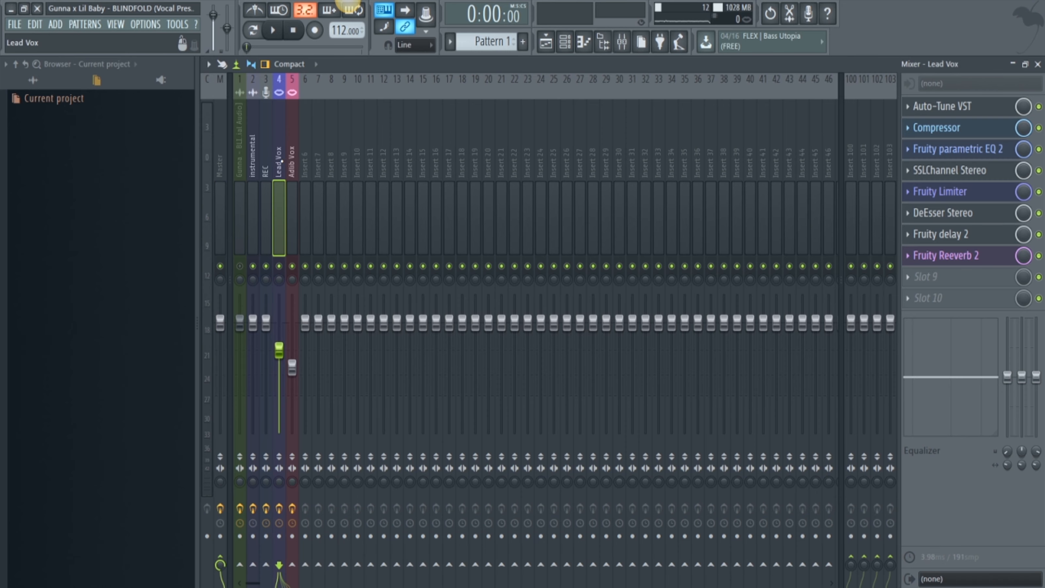
left_click(546, 41)
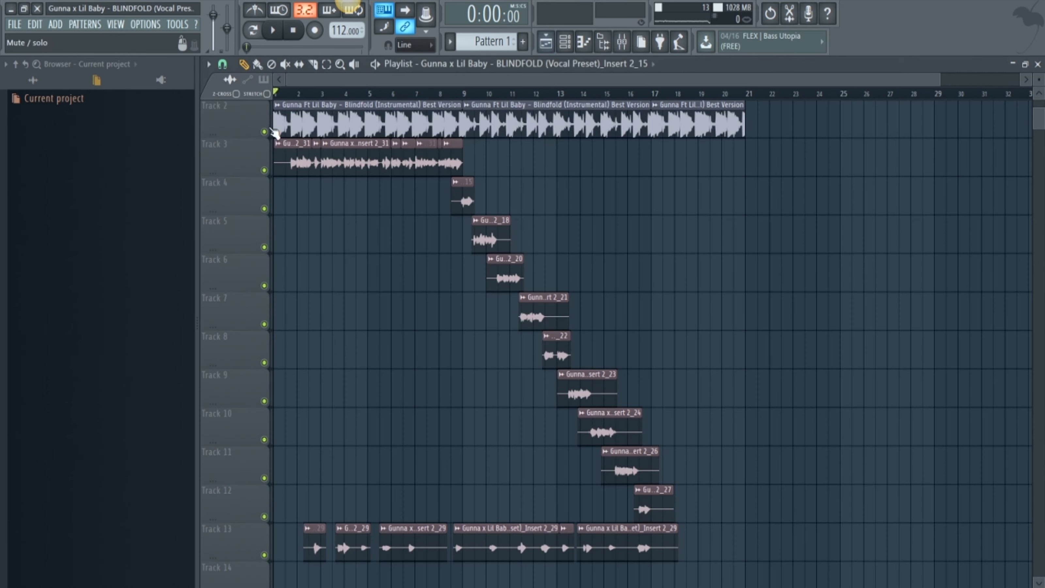
left_click(327, 65)
left_click_drag(286, 94, 654, 234)
- Solo the Lead Vox mixer track and bypass all of its effects except Auto-Tune VST
left_click(622, 41)
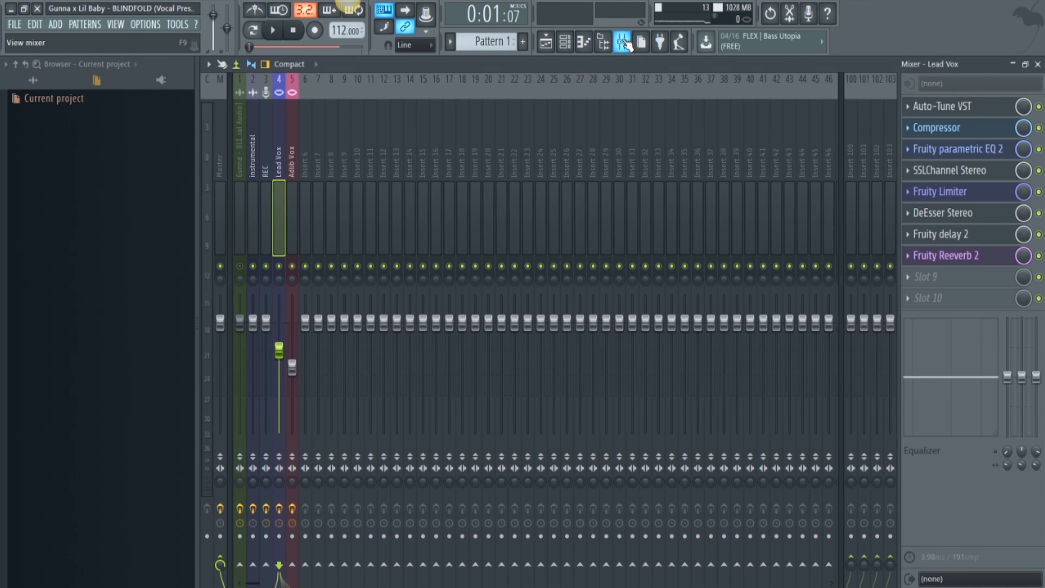
right_click(283, 266)
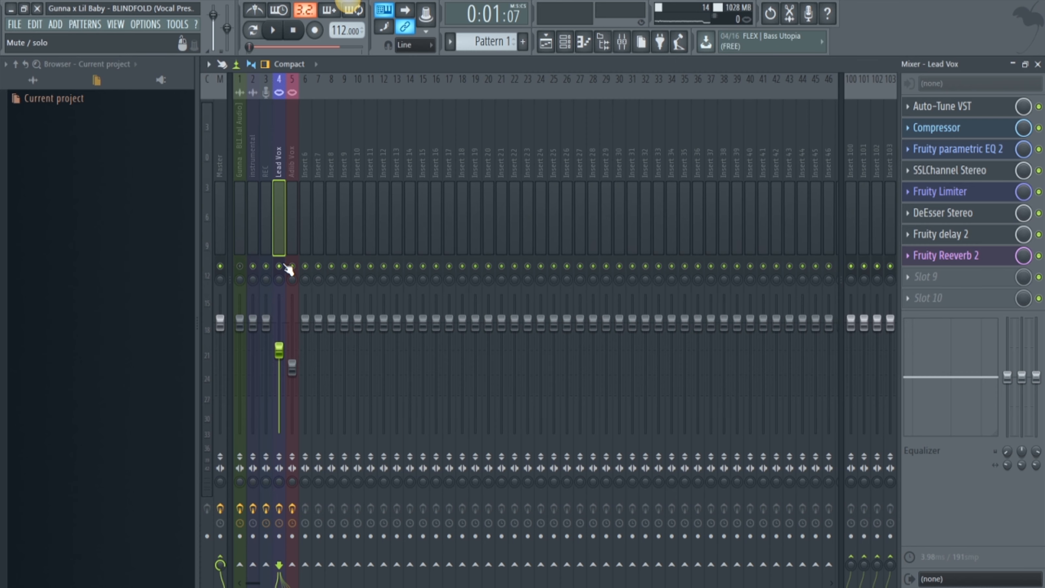
left_click(1039, 128)
left_click(1038, 149)
left_click(1038, 171)
left_click(1038, 191)
left_click(1039, 213)
left_click(1039, 234)
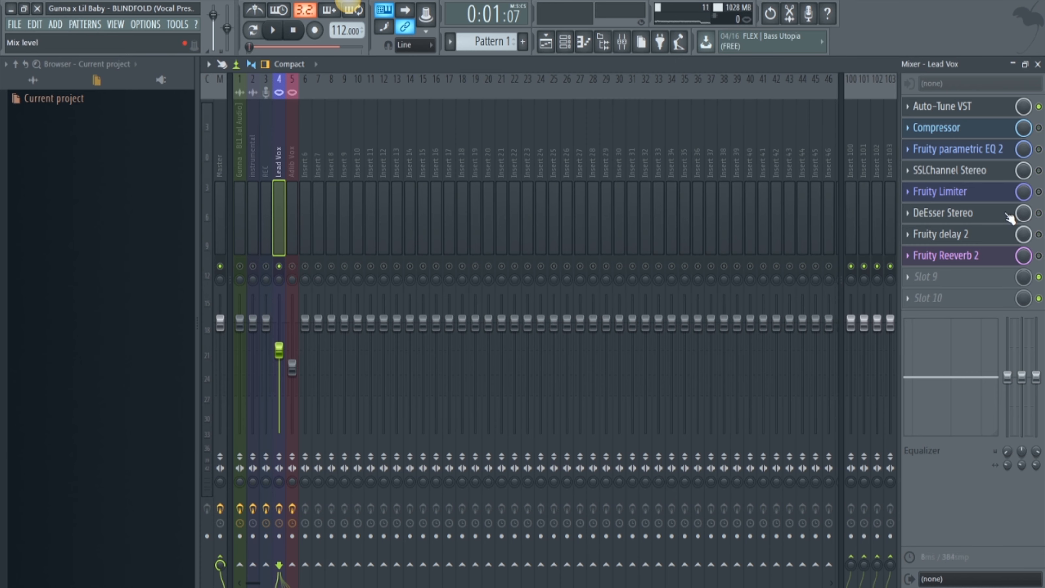
- Open Auto-Tune VST on Lead Vox to examine its key, scale and retune settings, and audition the vocal
left_click(979, 112)
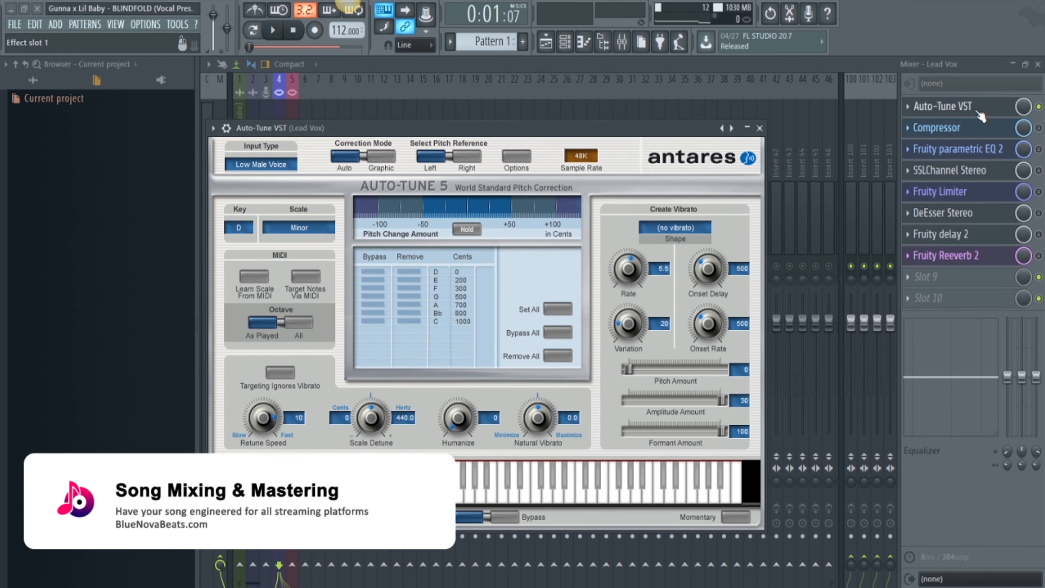
left_click_drag(494, 128, 587, 111)
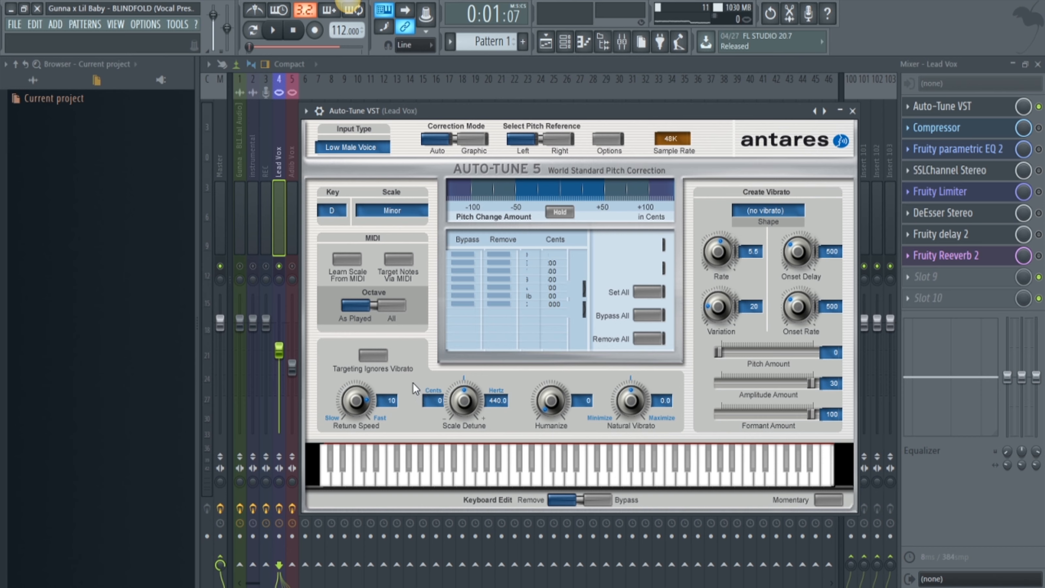
left_click(274, 31)
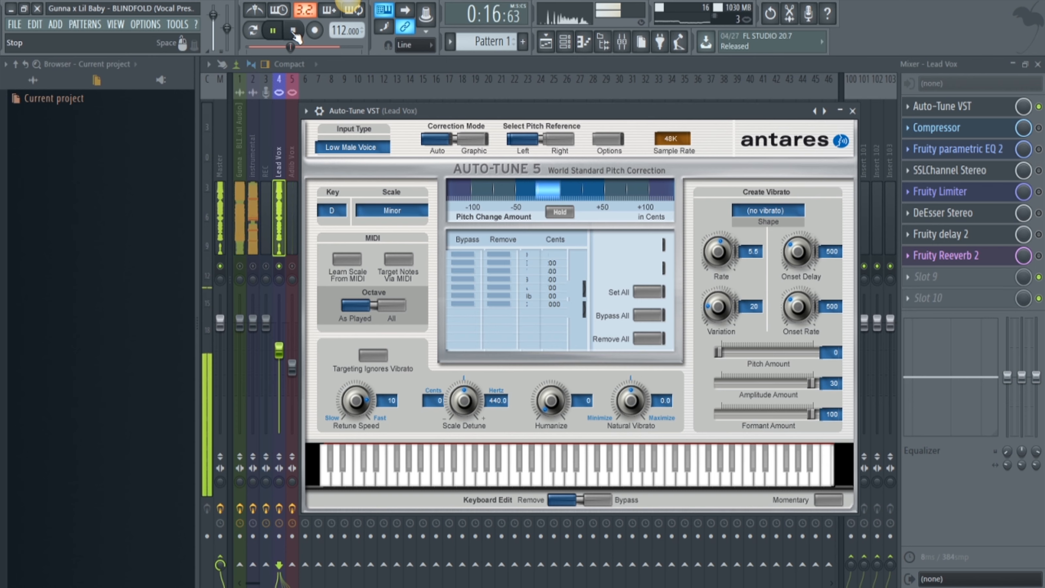
left_click(294, 31)
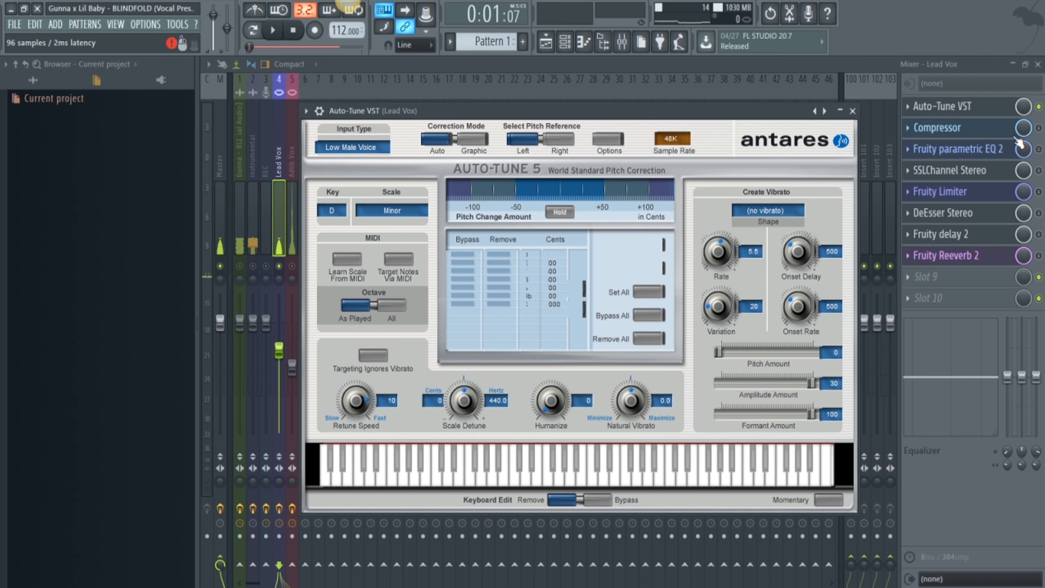
- Enable the Compressor on Lead Vox, inspect its loudness and envelope settings, and audition the vocal
left_click(1038, 128)
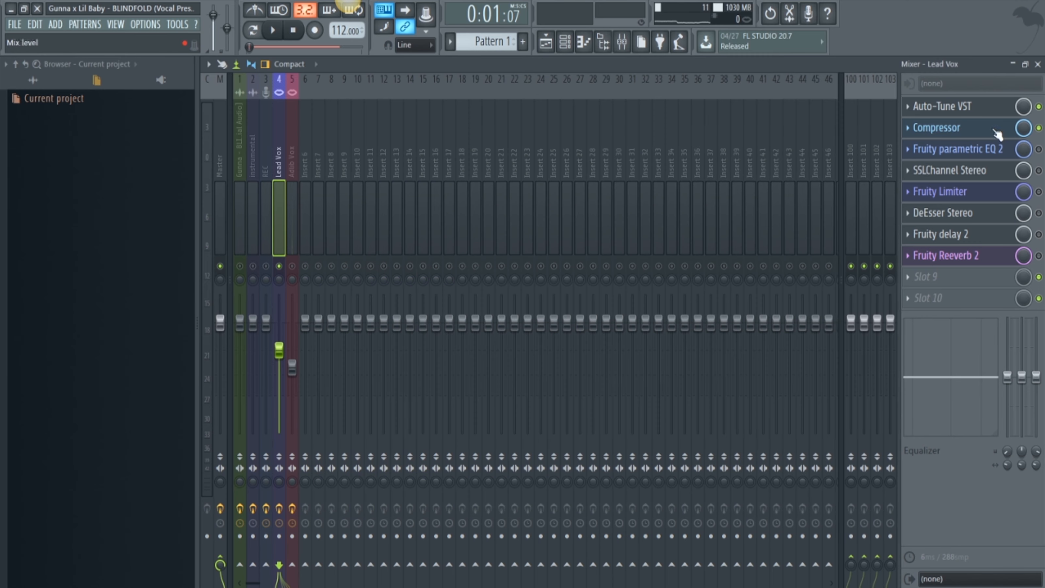
left_click(978, 129)
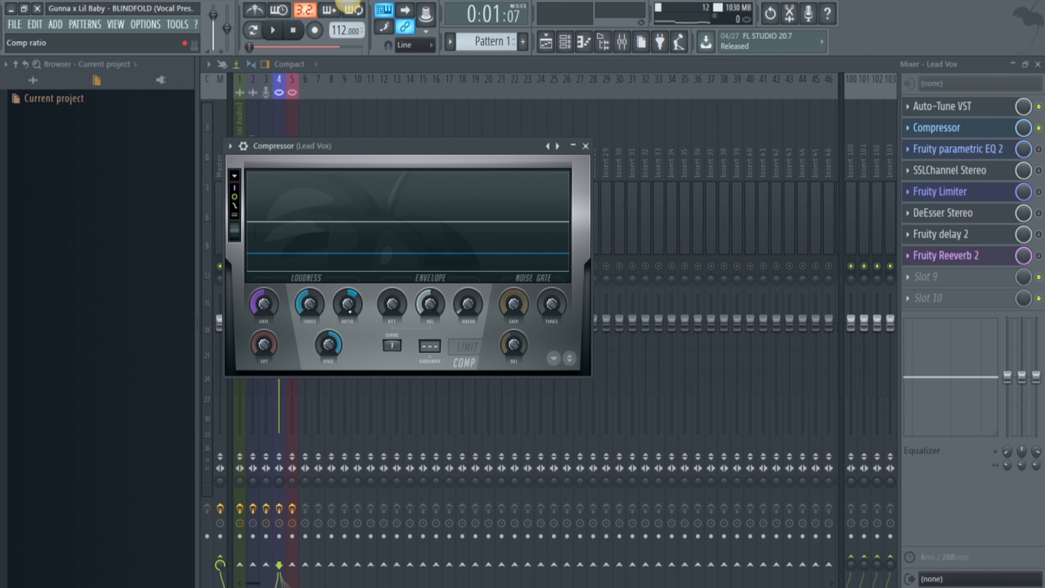
left_click(348, 305)
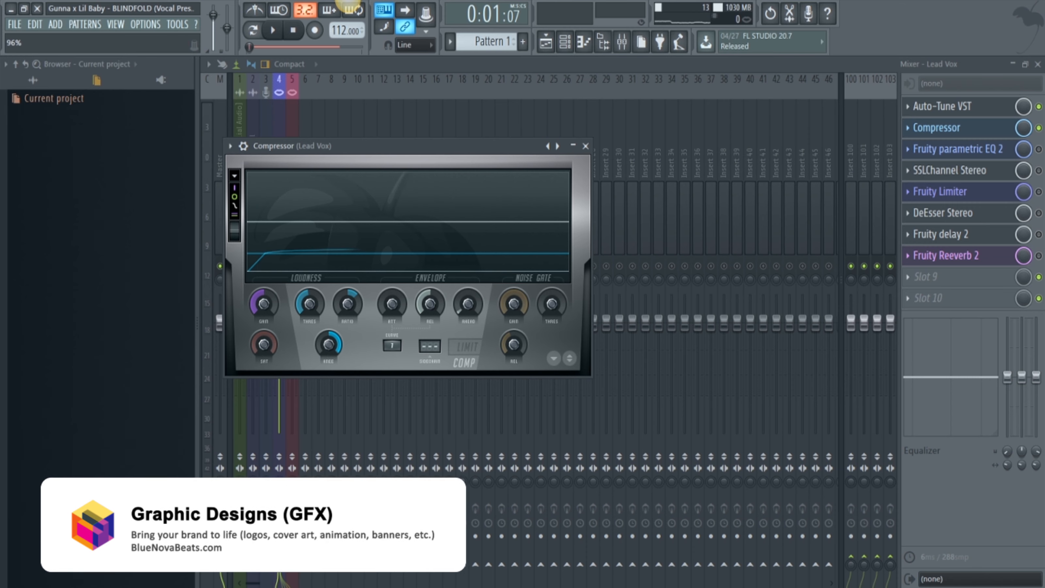
left_click(328, 345)
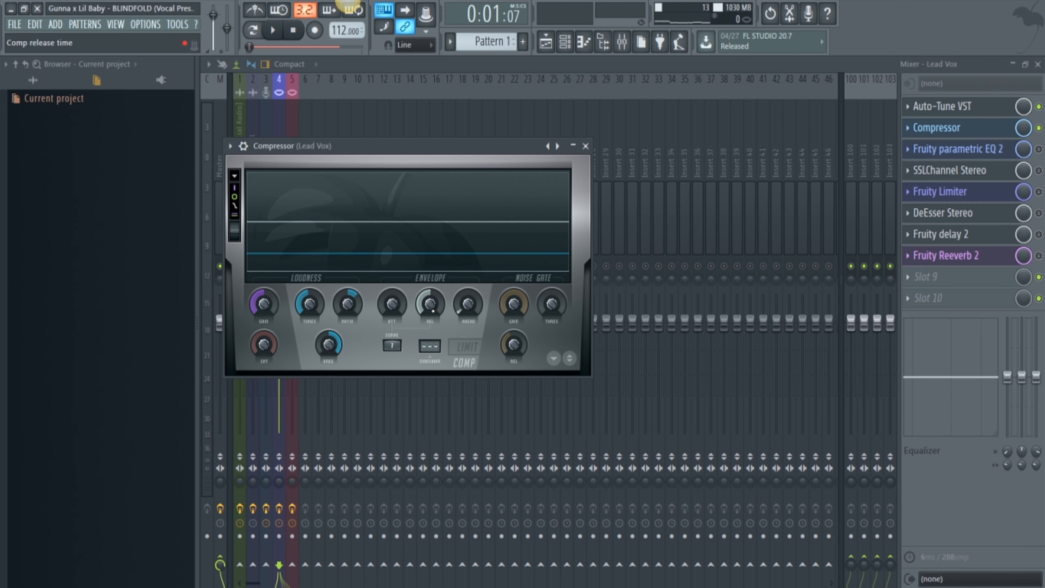
left_click(430, 304)
left_click(467, 304)
left_click(277, 31)
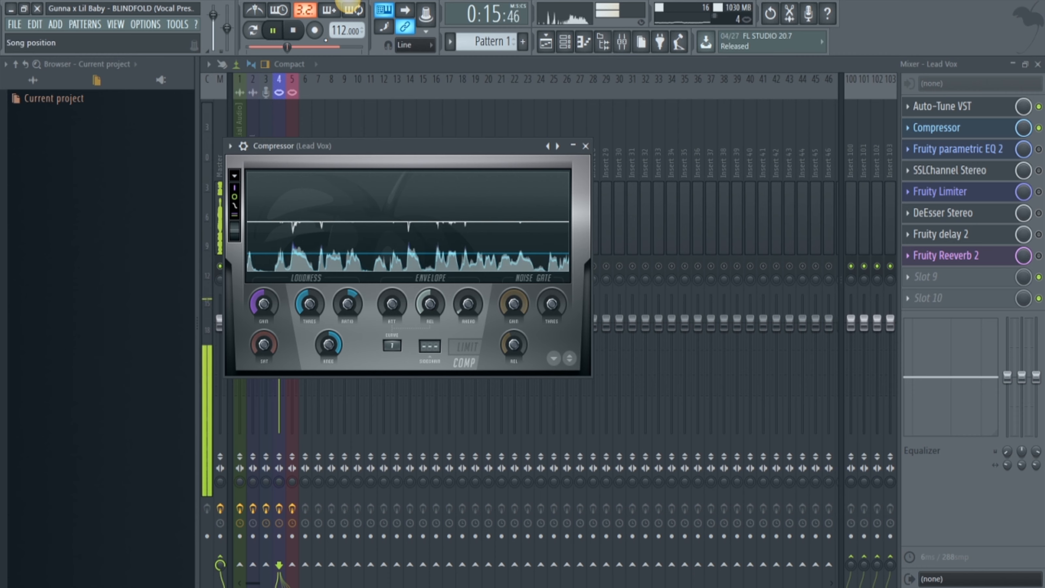
left_click(293, 31)
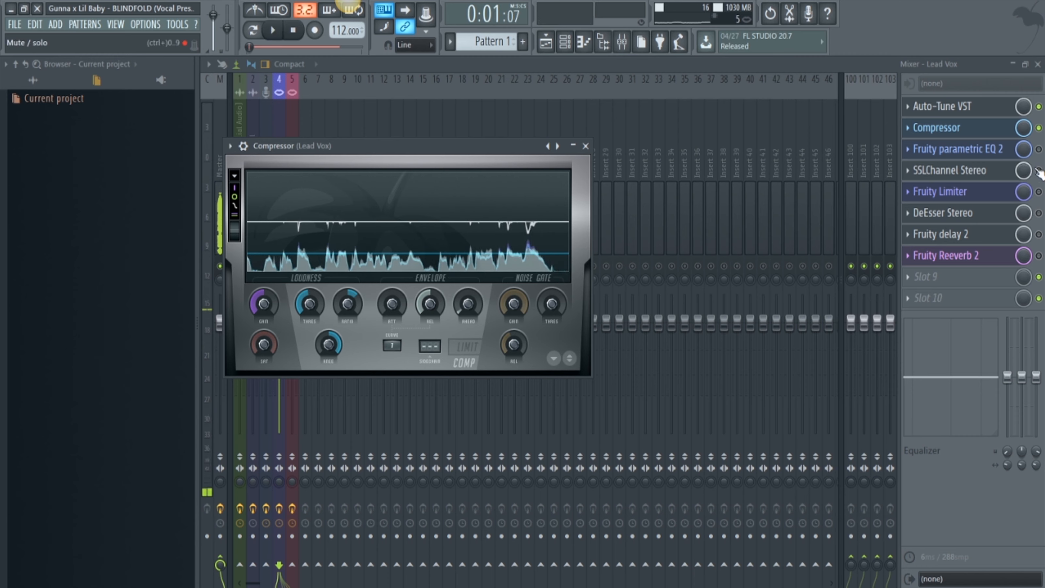
- Enable Fruity parametric EQ 2 on Lead Vox, open it to view its curve, and audition the vocal
left_click(1038, 148)
left_click(1009, 155)
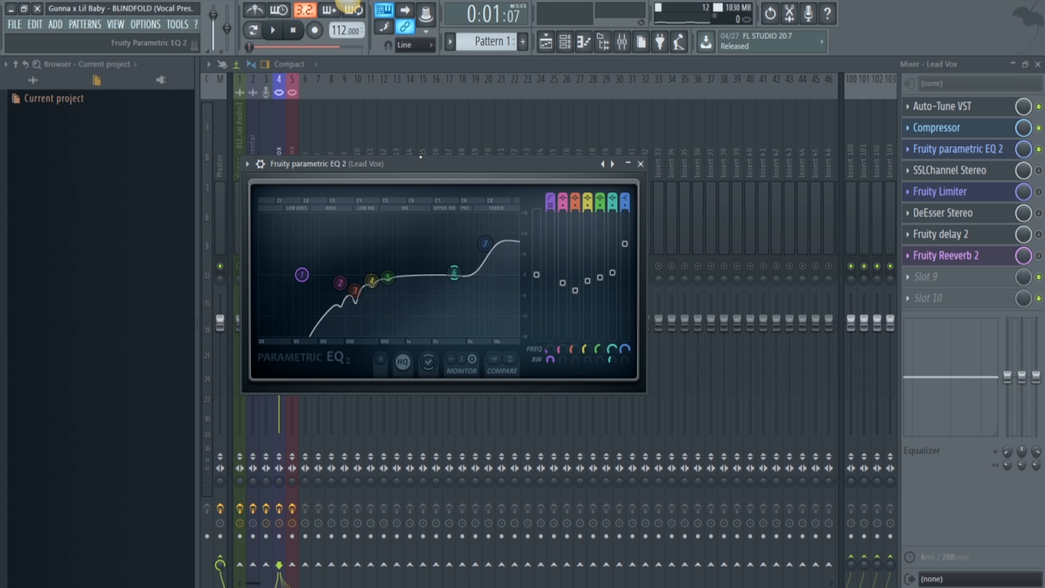
left_click(276, 31)
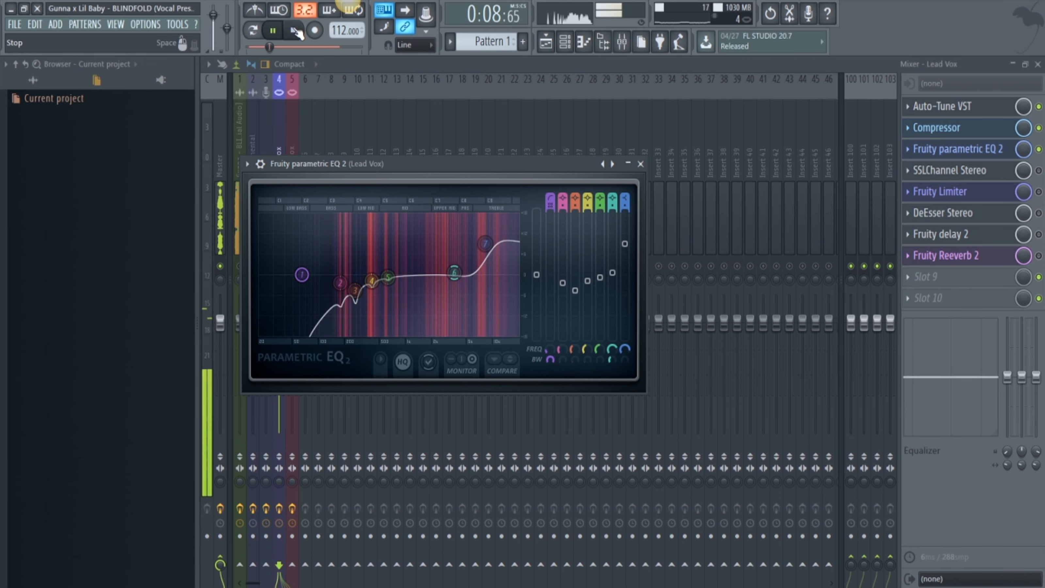
left_click(295, 32)
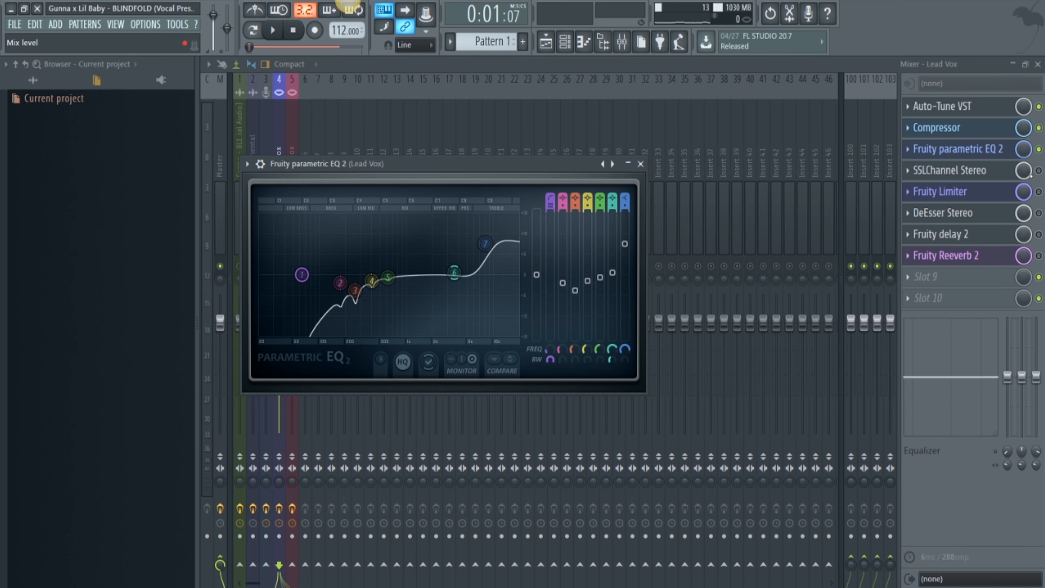
- Enable SSLChannel Stereo on Lead Vox, examine its HF, HMF, LMF and LF equalizer bands, and audition the vocal
left_click(1039, 171)
left_click(999, 173)
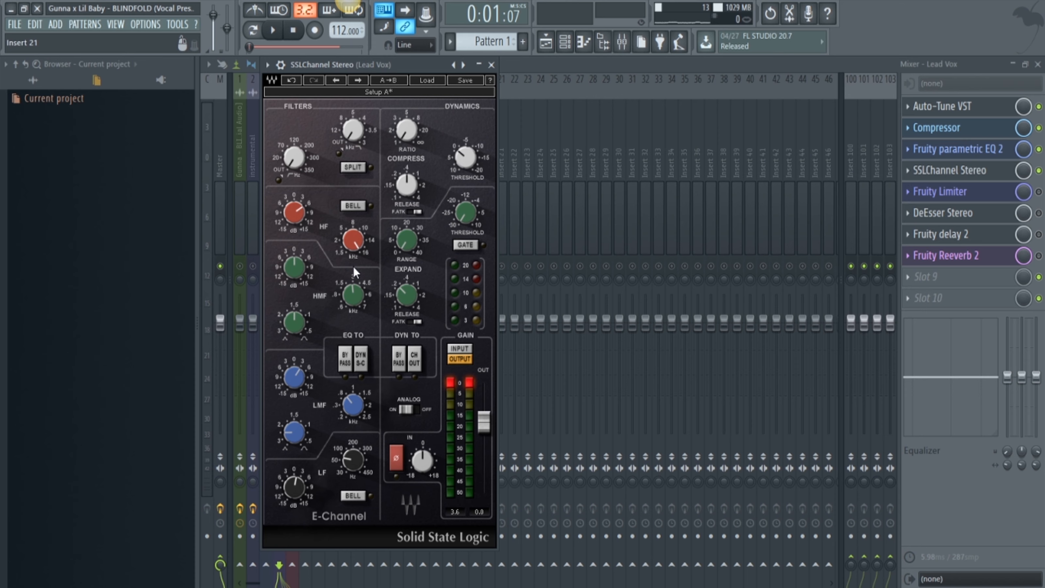
mouse_move(296, 218)
mouse_move(353, 240)
mouse_move(295, 271)
left_click(353, 295)
mouse_move(296, 373)
mouse_move(353, 405)
left_click(351, 459)
mouse_move(366, 136)
left_click(278, 31)
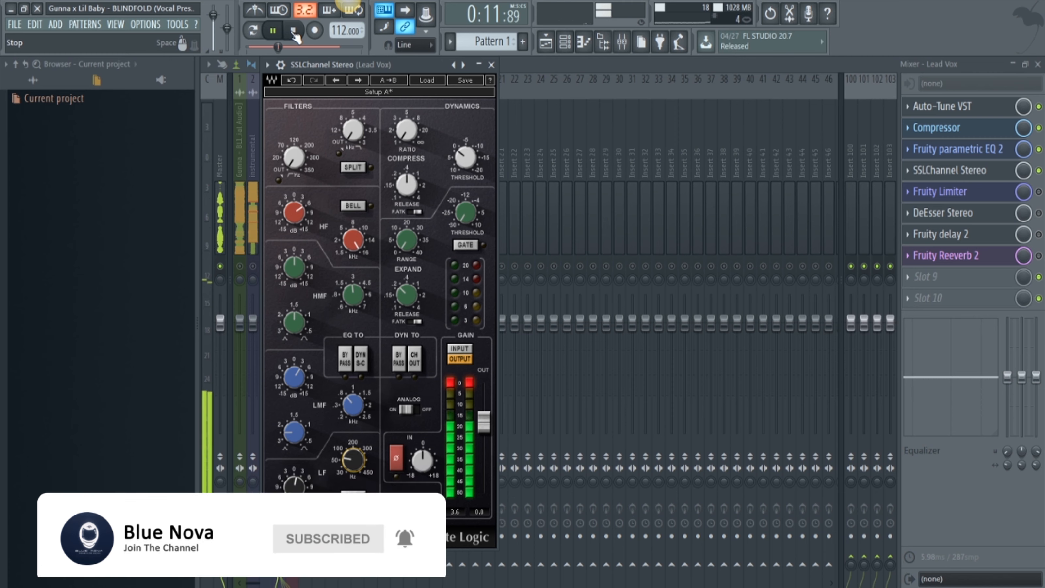
left_click(295, 37)
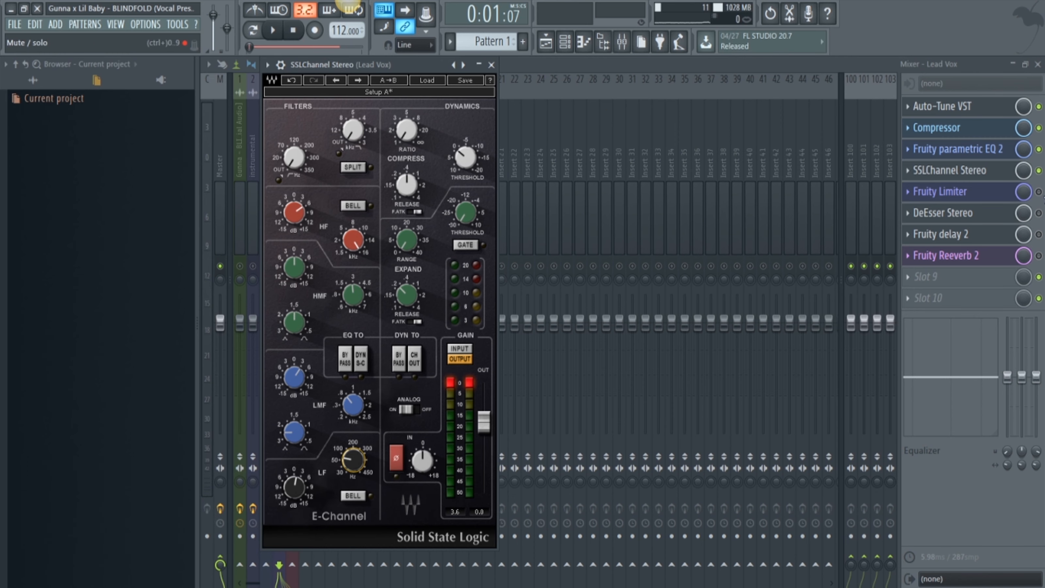
- Enable Fruity Limiter on Lead Vox, open it to view its gain and limiting settings, and audition the vocal
key("Escape")
left_click(974, 197)
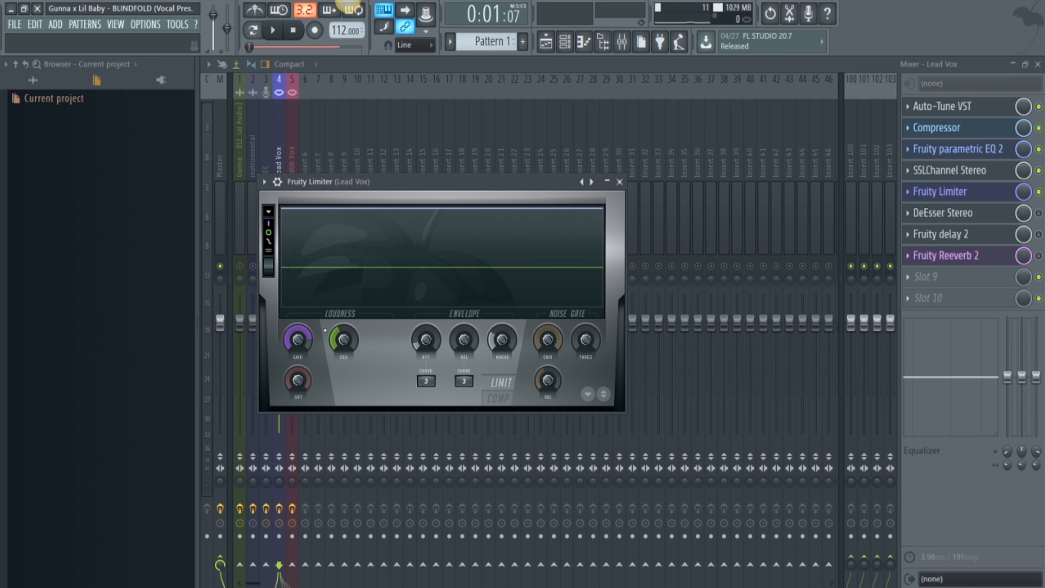
left_click(274, 30)
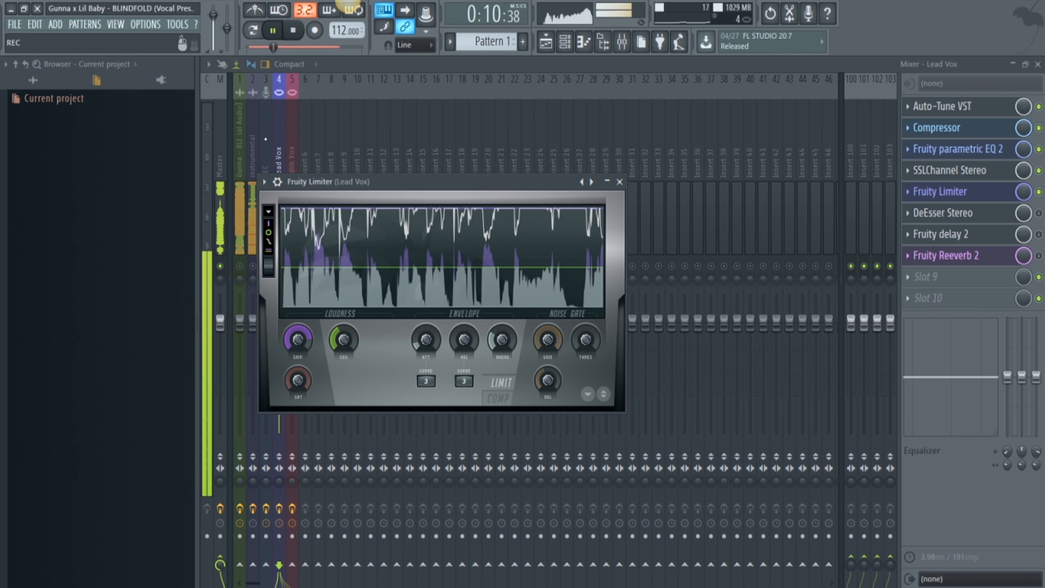
left_click(298, 33)
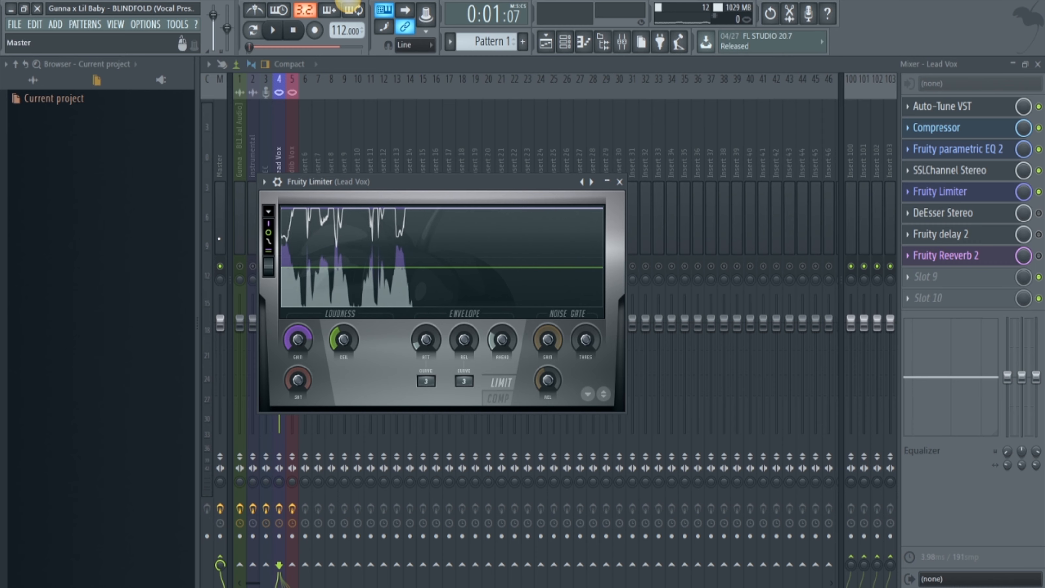
key("space")
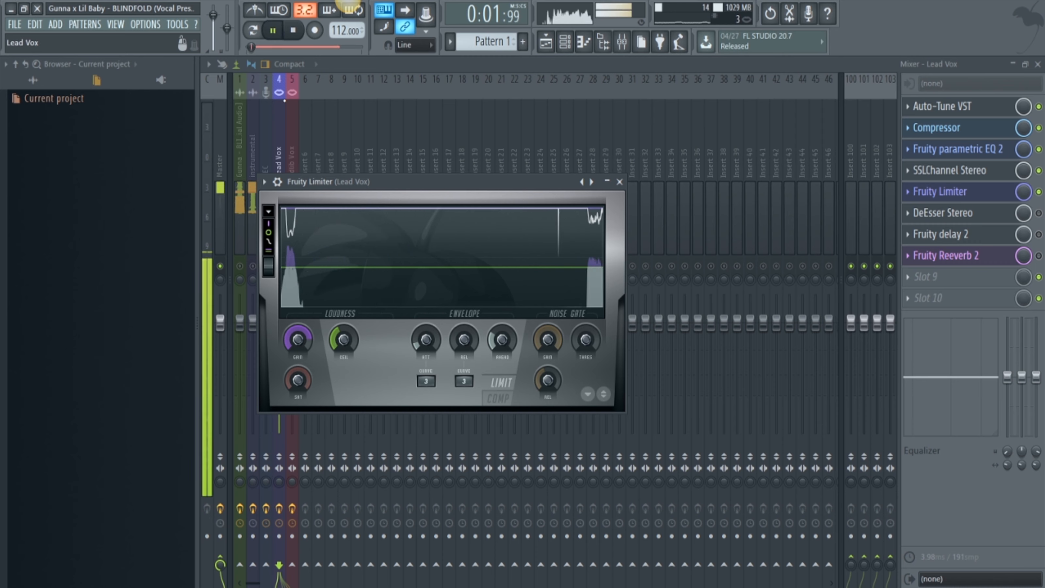
left_click(295, 31)
- Enable DeEsser Stereo on Lead Vox, open it to view its threshold and frequency, and audition the vocal
left_click(1039, 214)
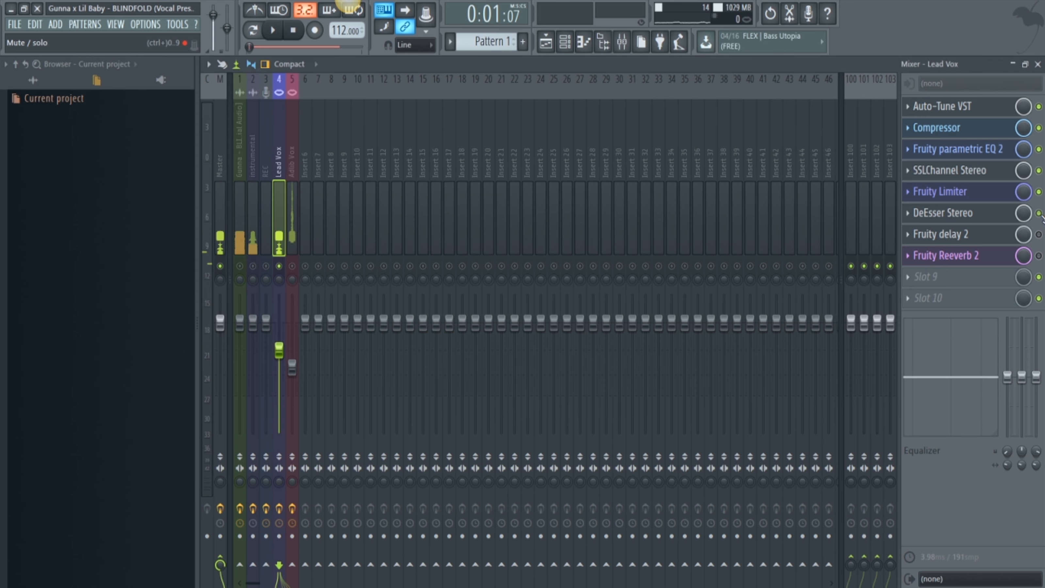
left_click(1015, 218)
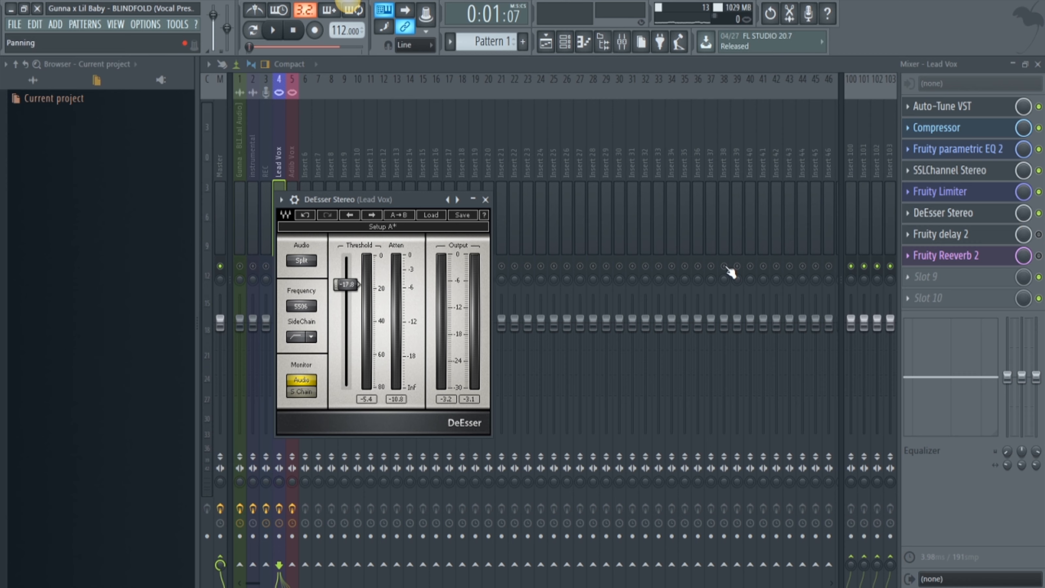
left_click(284, 35)
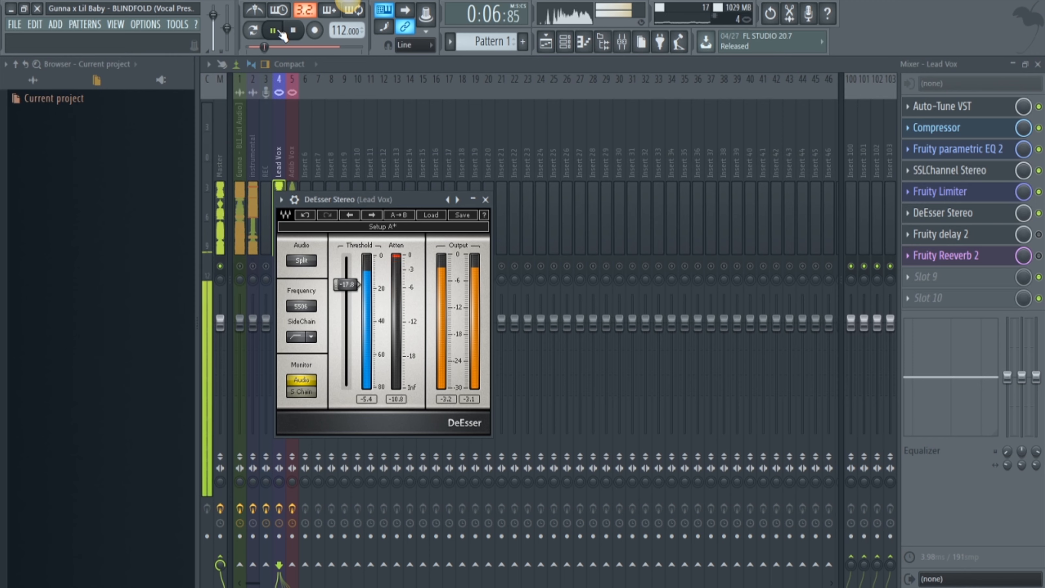
left_click(299, 31)
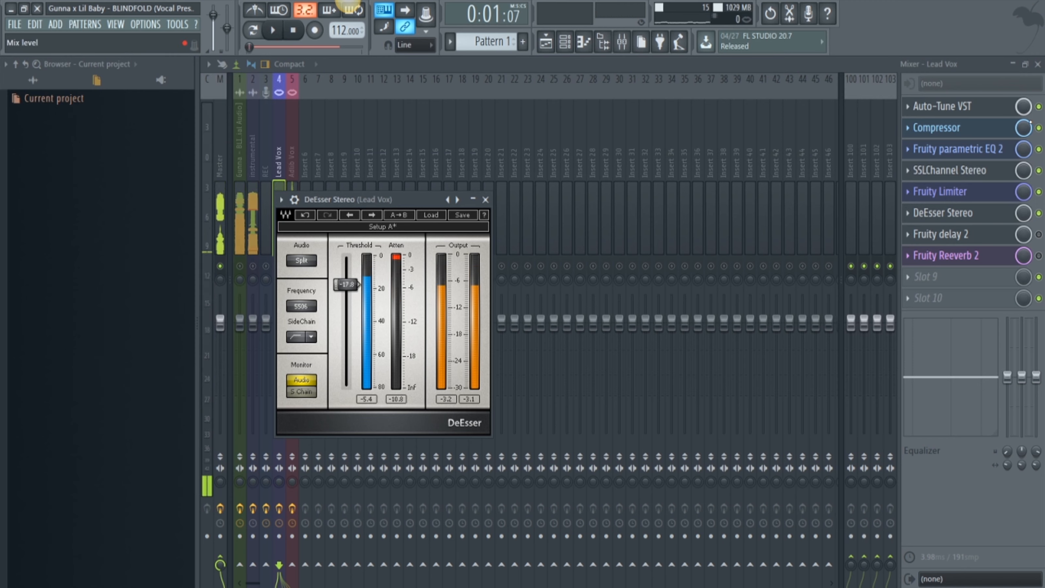
- Enable Fruity delay 2 on Lead Vox, open it to view its feedback and time settings, and audition the vocal
left_click(1039, 234)
left_click(999, 240)
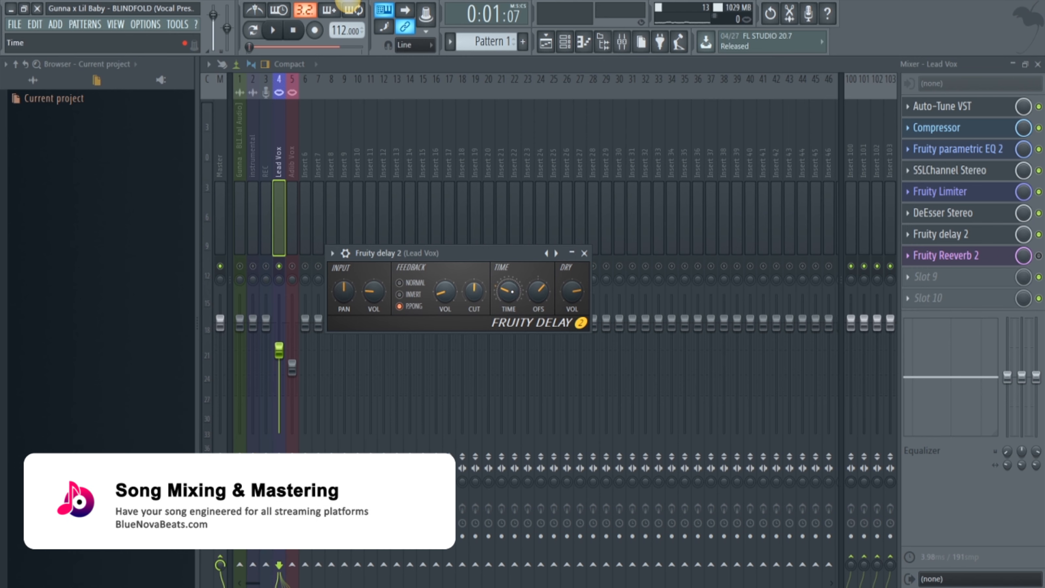
left_click(279, 37)
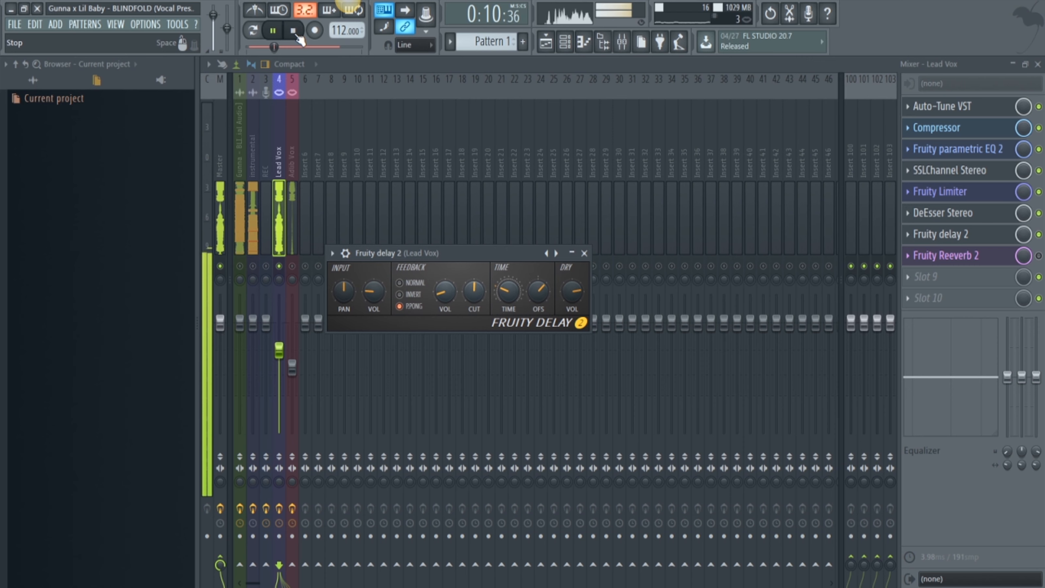
left_click(297, 36)
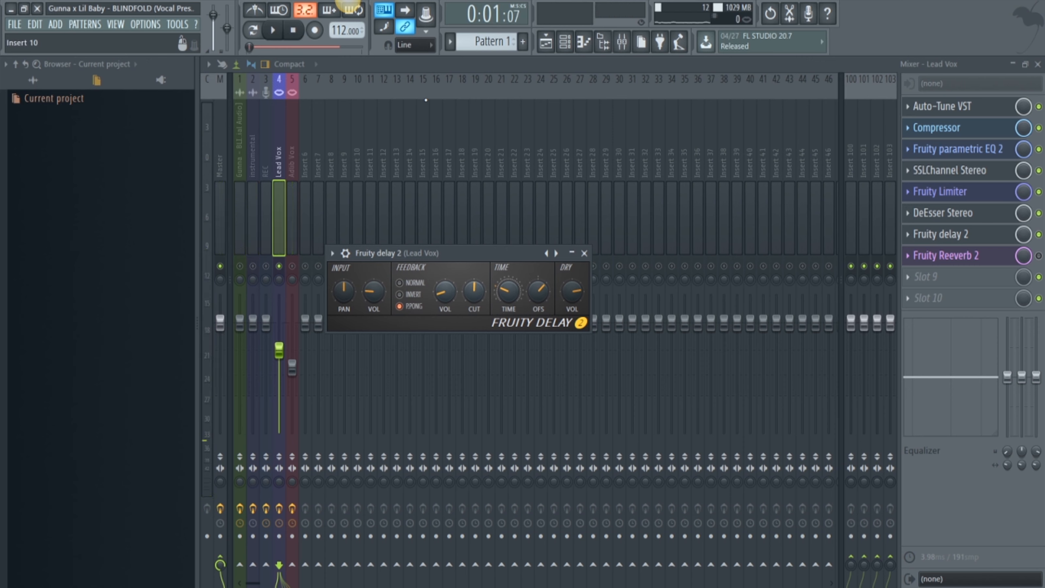
- Enable Fruity Reeverb 2 on Lead Vox, open it to view its decay, damping and low-cut settings, and audition the vocal
left_click(1012, 235)
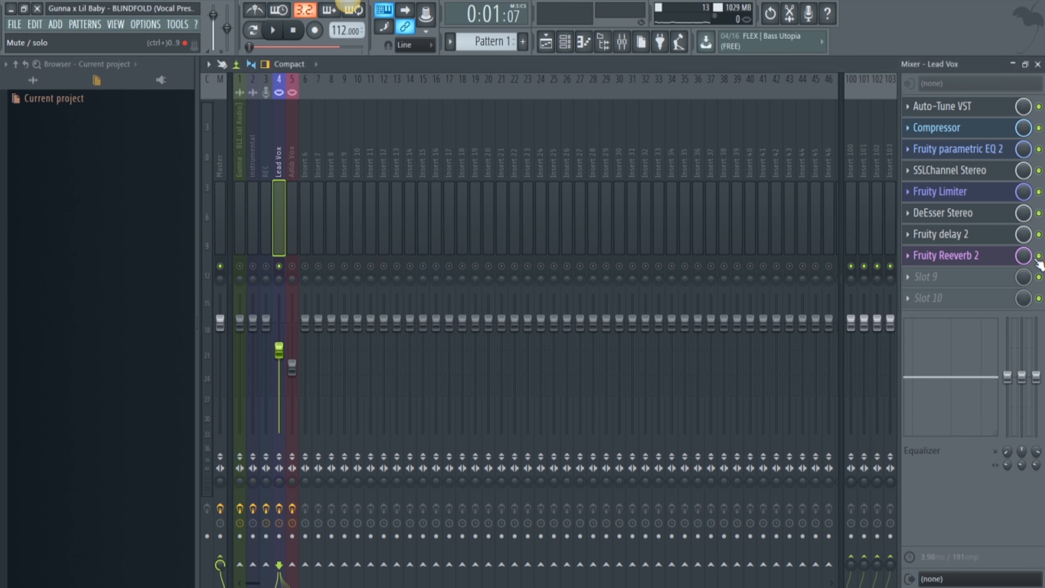
left_click(994, 257)
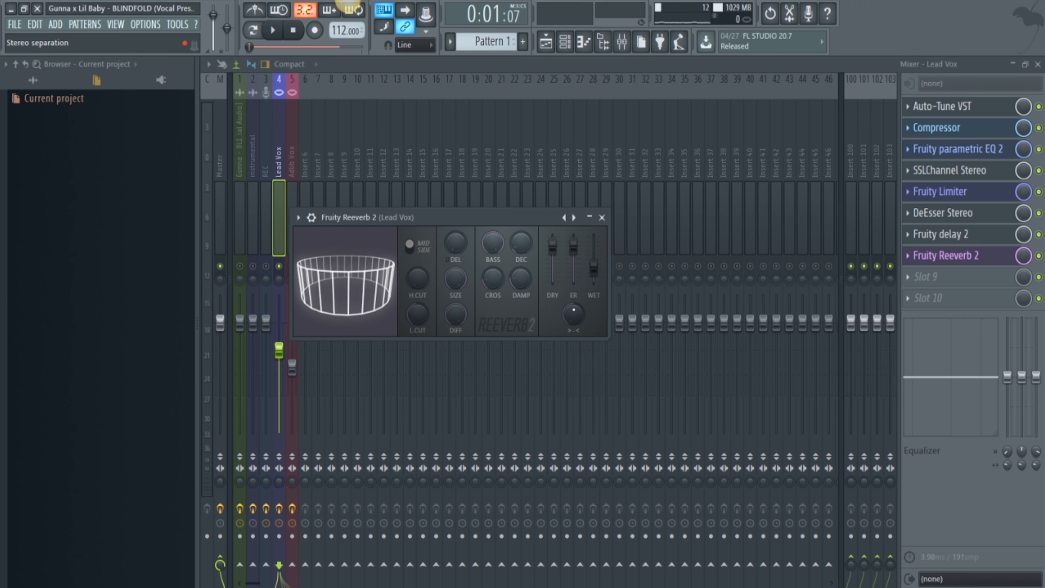
left_click(596, 270)
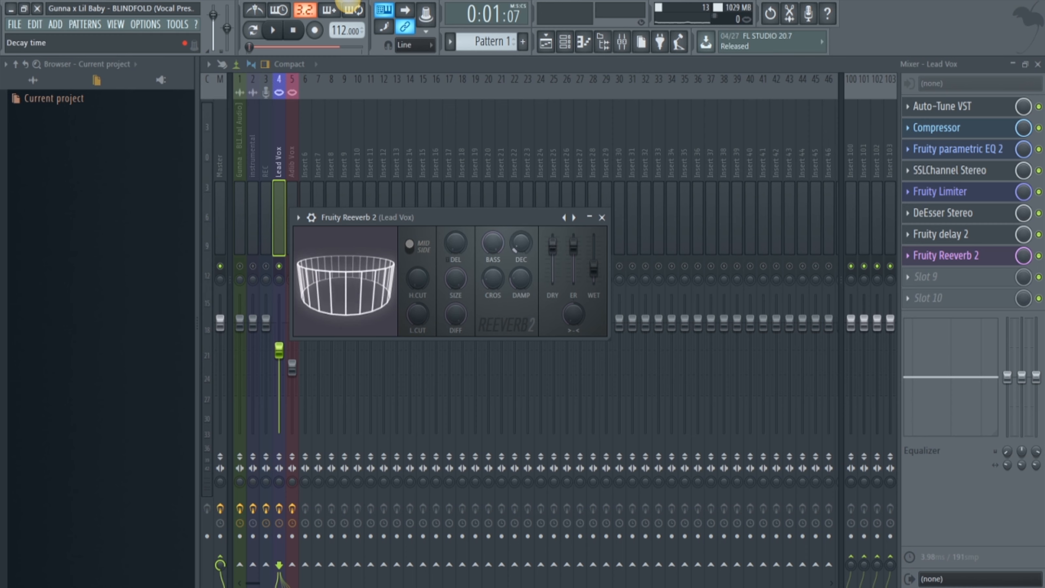
left_click(521, 243)
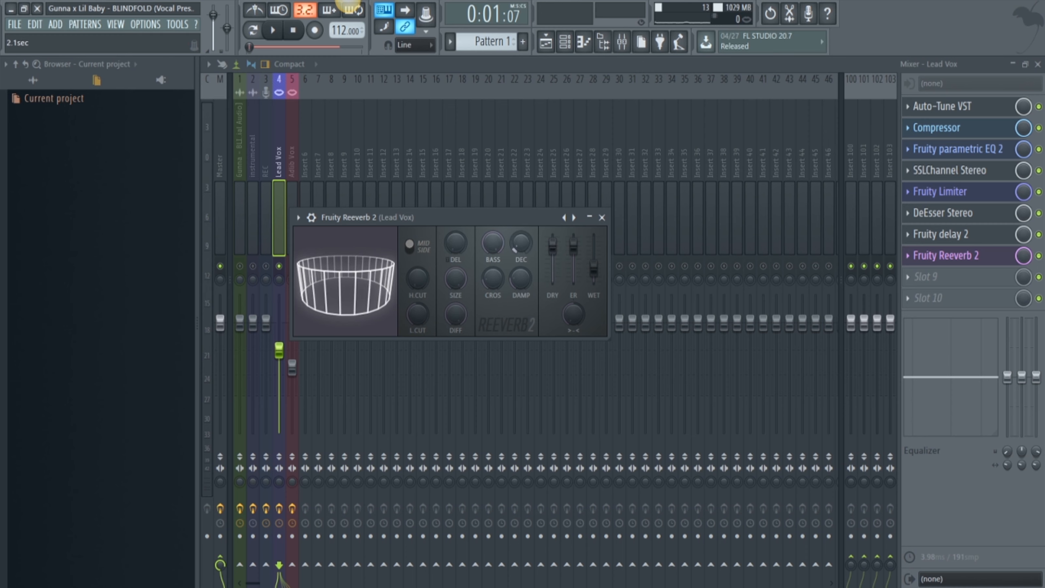
left_click(519, 278)
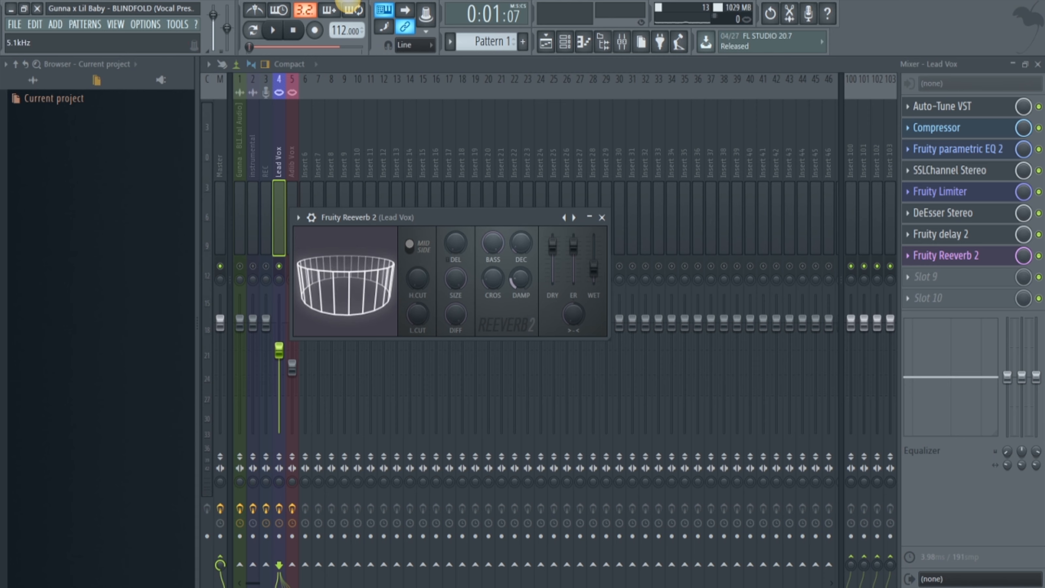
left_click(417, 314)
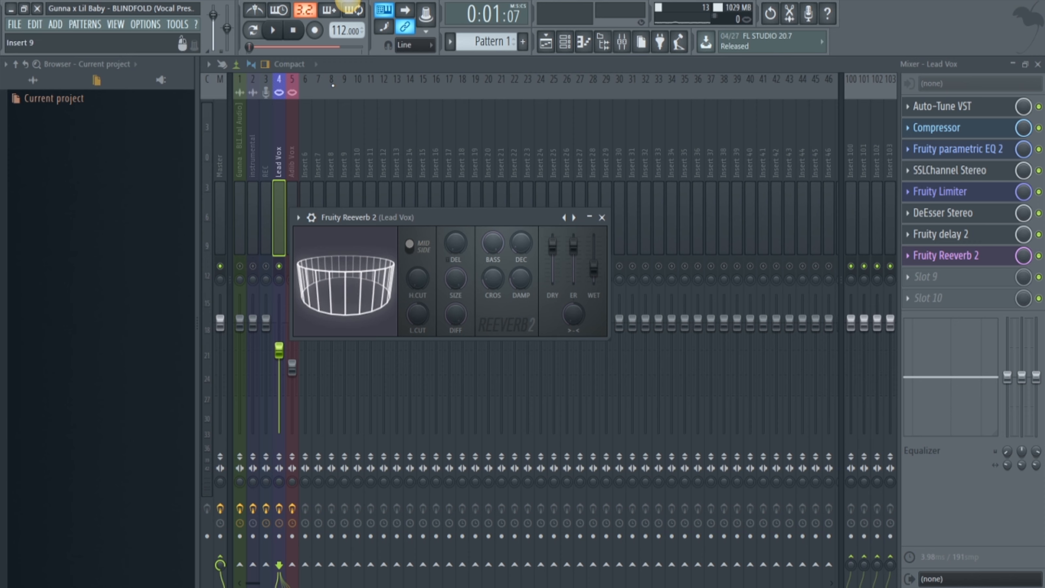
left_click(273, 30)
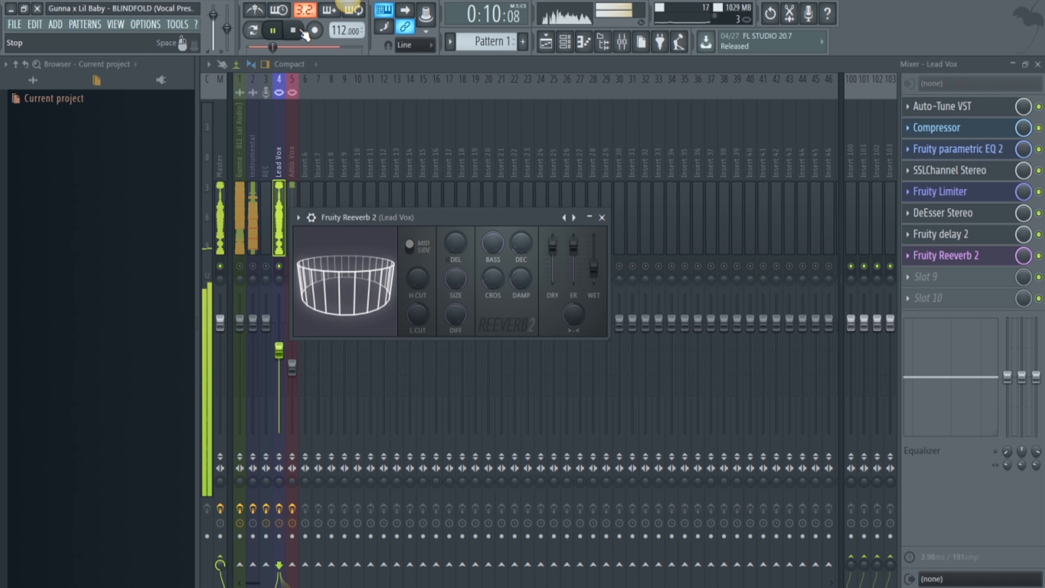
left_click(293, 30)
- Solo the Adlib Vox track and inspect its second Fruity parametric EQ 2, Fruity Reeverb 2 and Fruity delay 2 settings
left_click(292, 144)
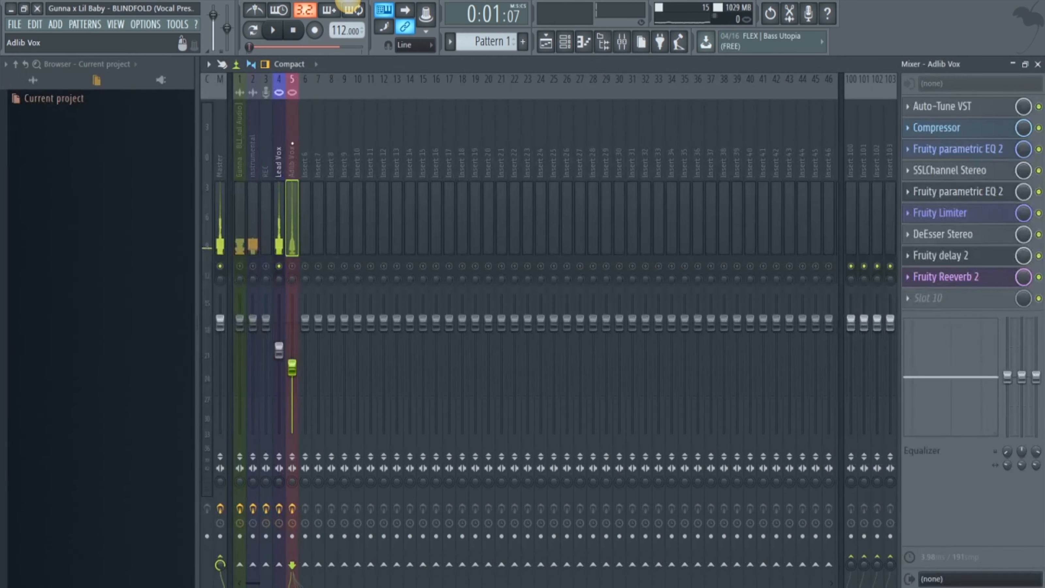
left_click(292, 266)
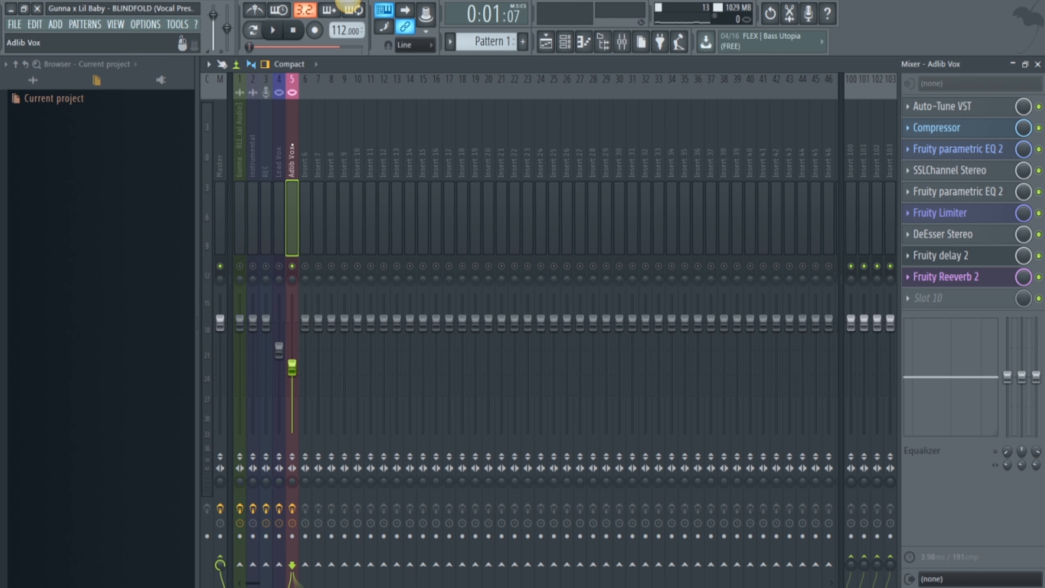
left_click(959, 192)
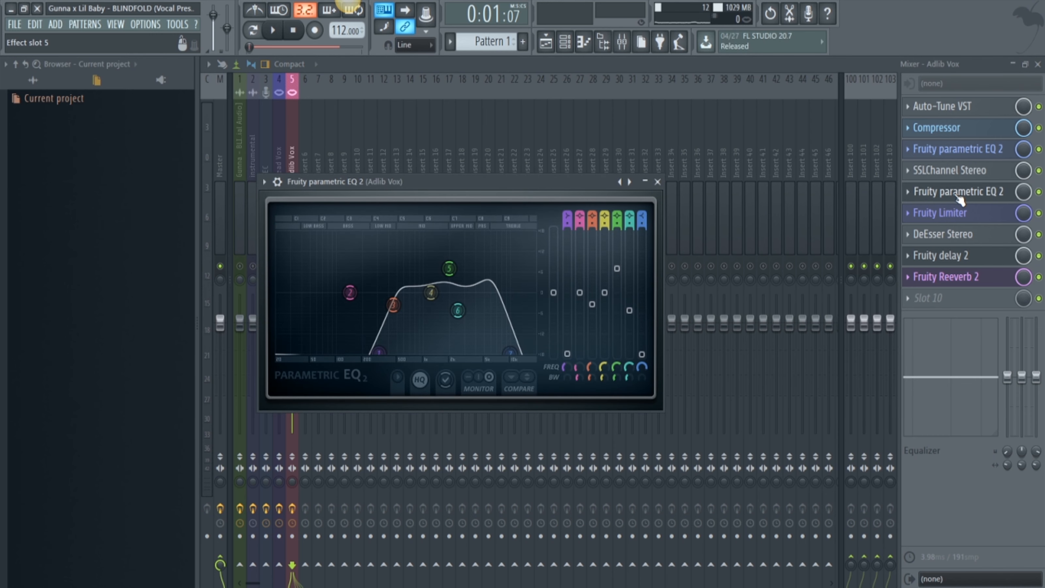
left_click(979, 282)
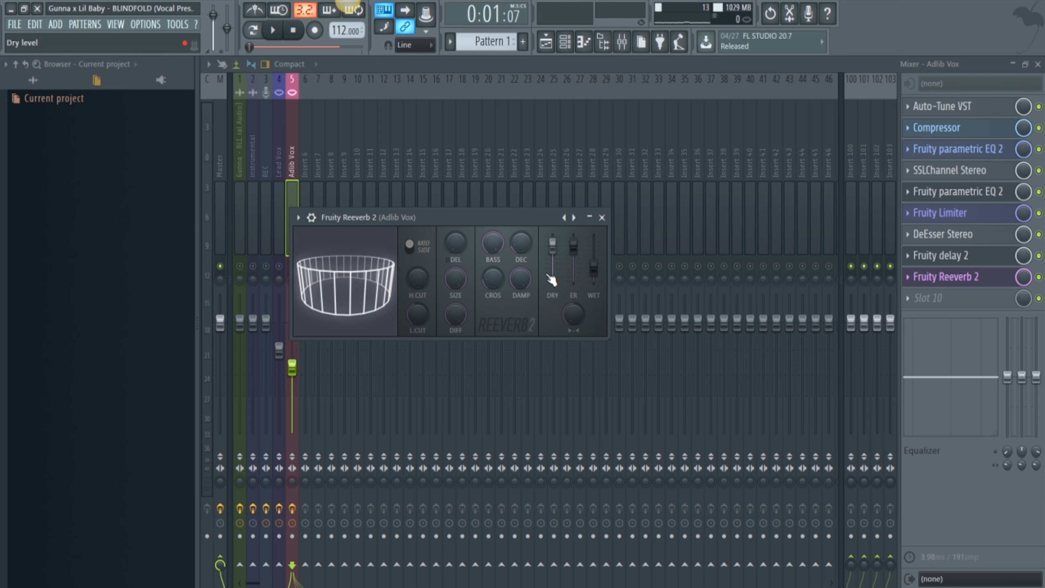
left_click(973, 273)
left_click(972, 259)
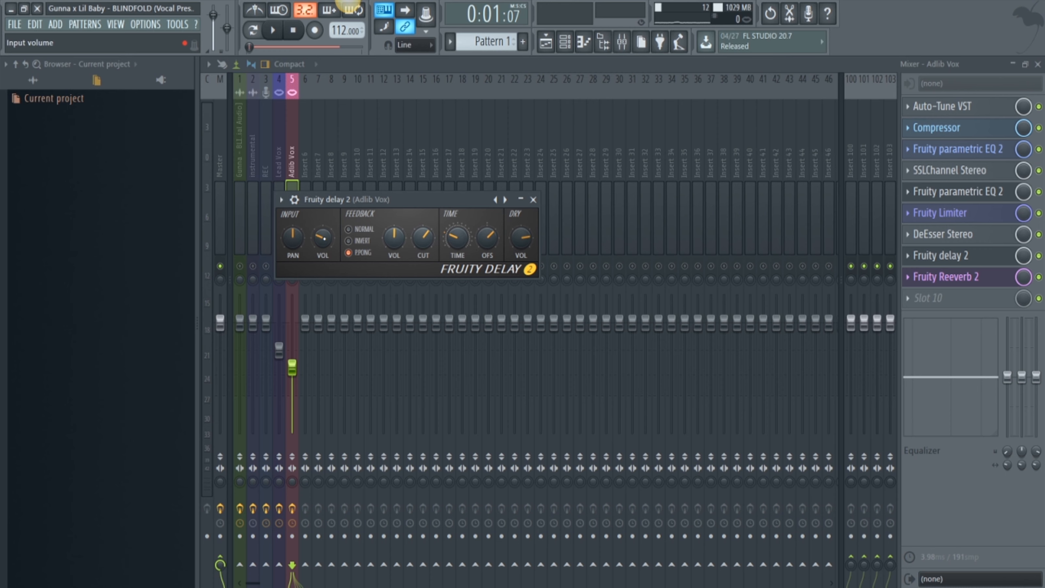
key("Escape")
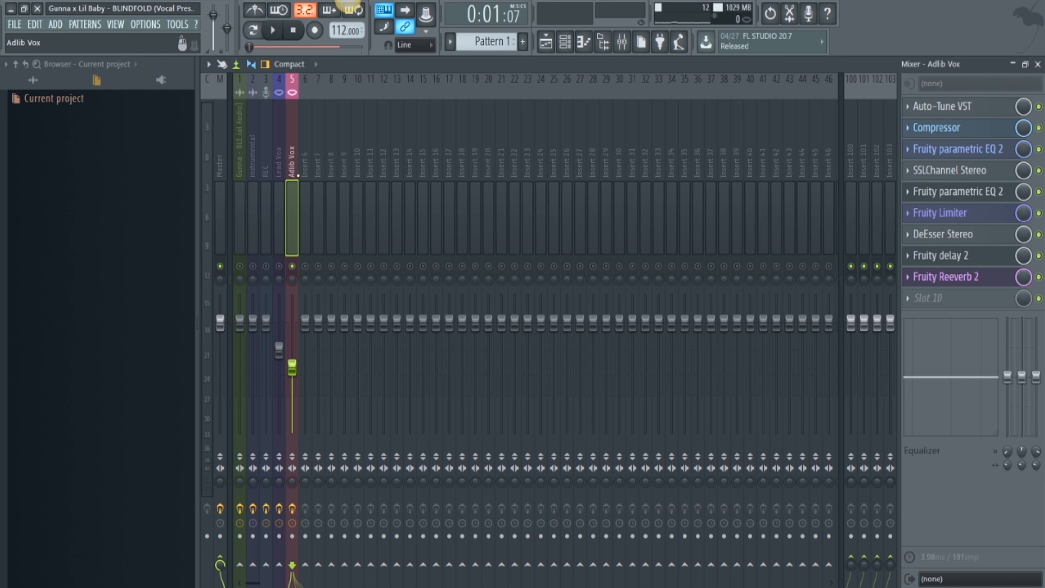
- Audition Adlib Vox on its own and together with Lead Vox, leaving both vocals and the Instrumental track unmuted
key("space")
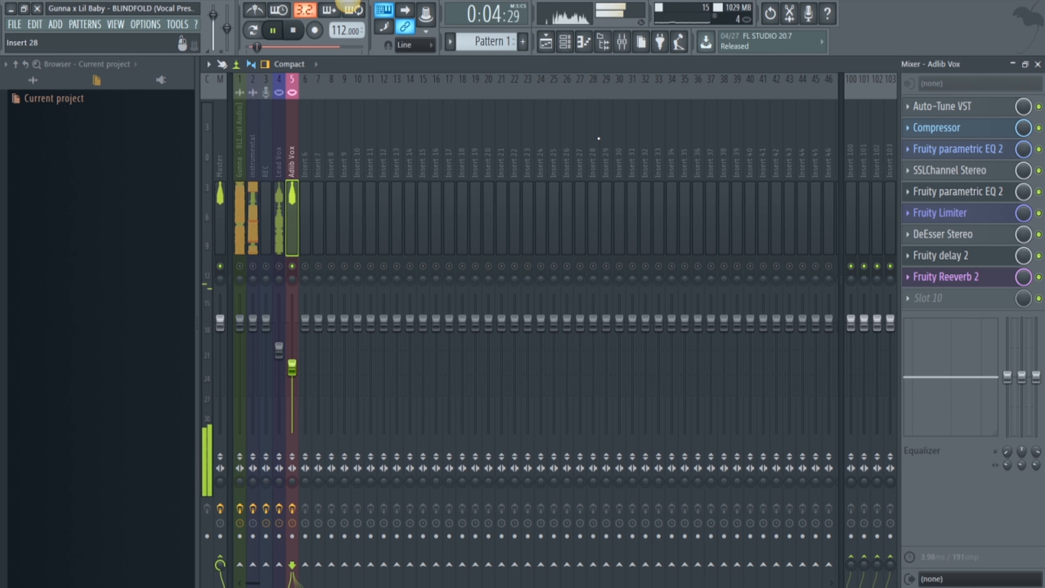
left_click(279, 266)
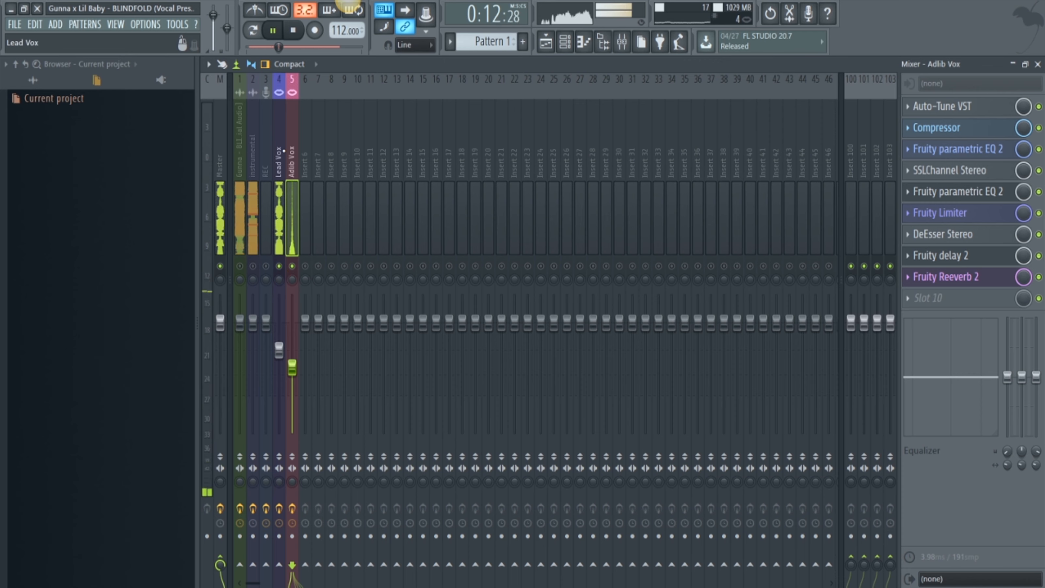
left_click(294, 33)
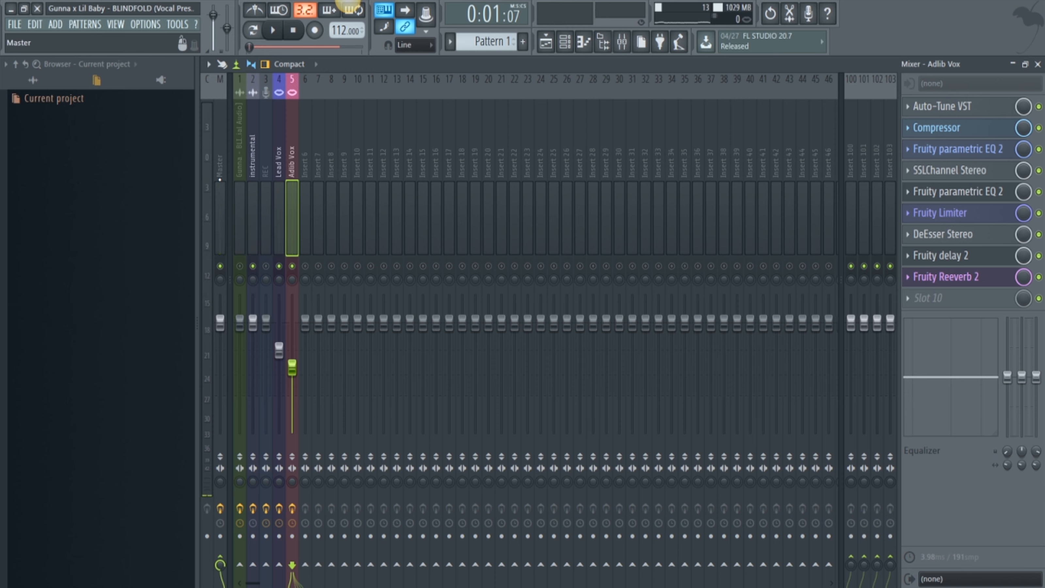
- Enable and open Fruity Convolver, Fruity Multiband Compressor and iZotope Ozone 5 Maximizer on the Master track to view their settings
left_click(226, 150)
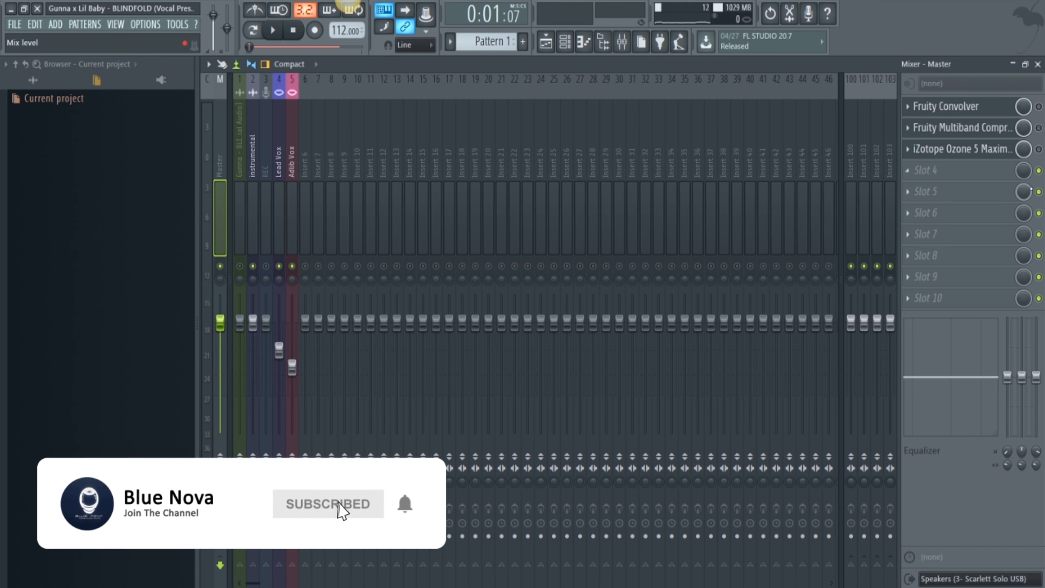
left_click(999, 107)
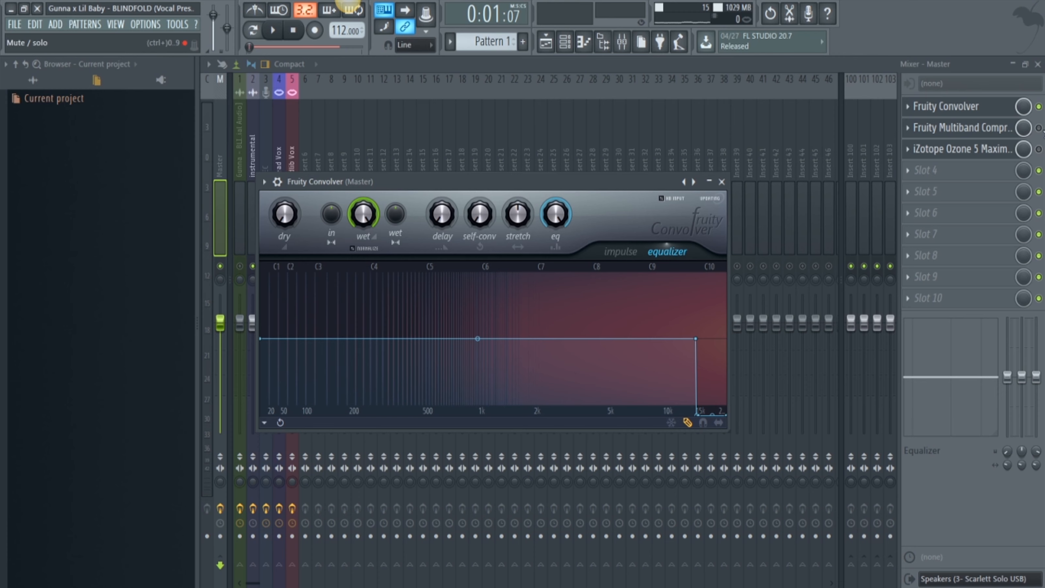
left_click(1011, 130)
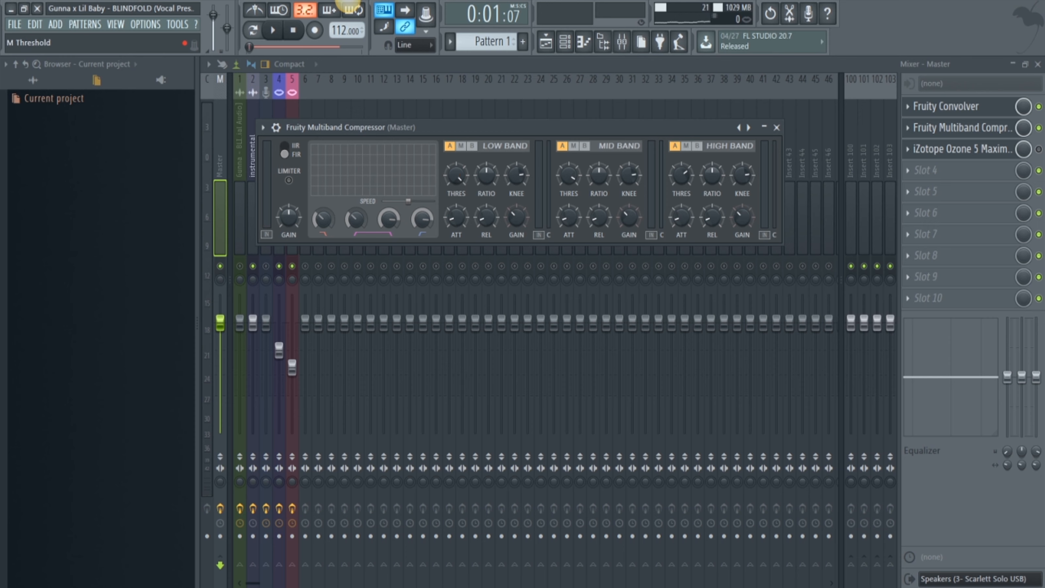
left_click(568, 175)
left_click(1039, 150)
left_click(977, 155)
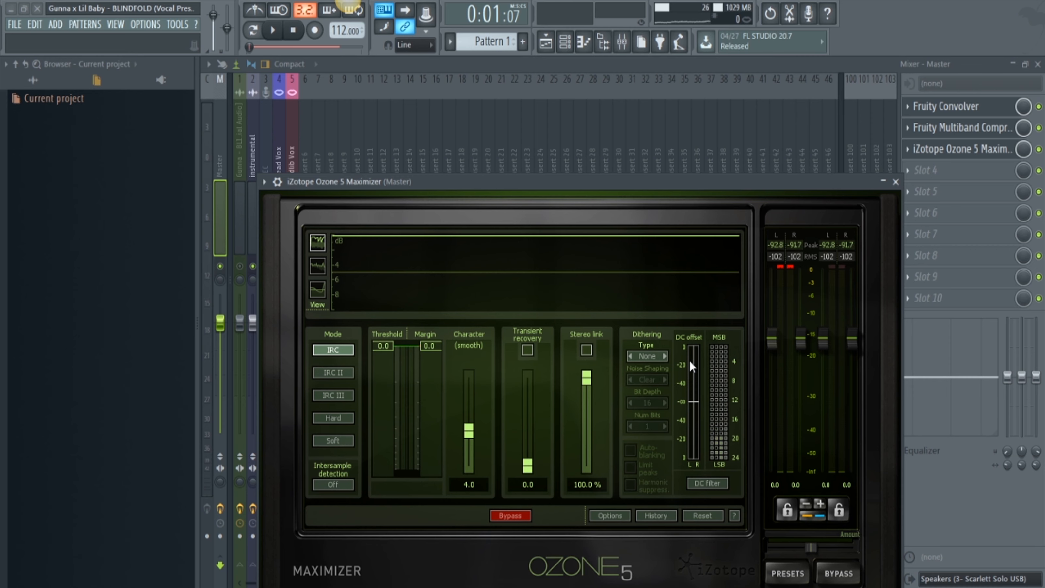
- Audition the full mix through the Master chain while viewing the Fruity Multiband Compressor and Ozone 5 Maximizer meters
left_click(273, 33)
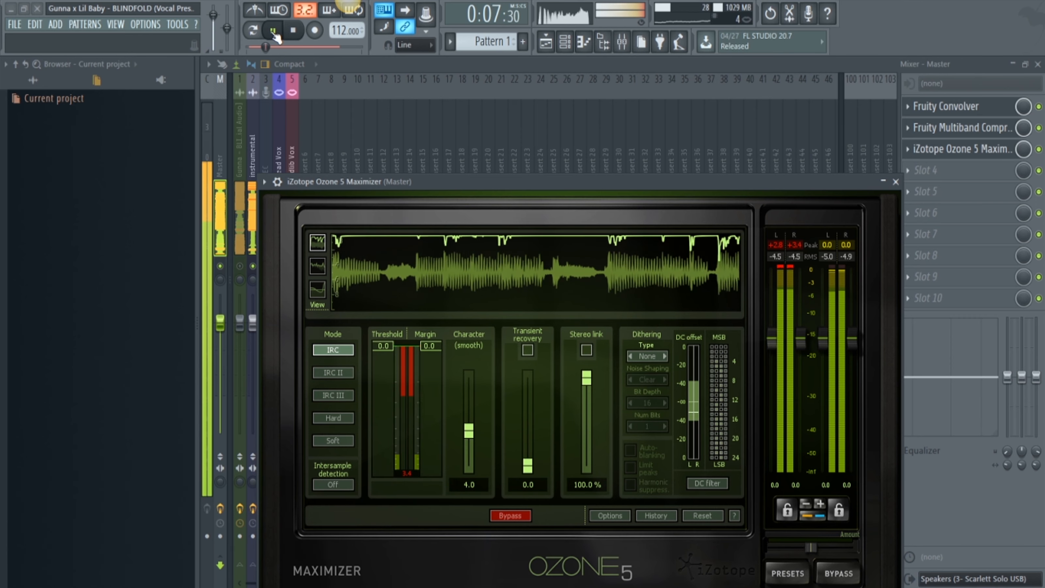
left_click(950, 152)
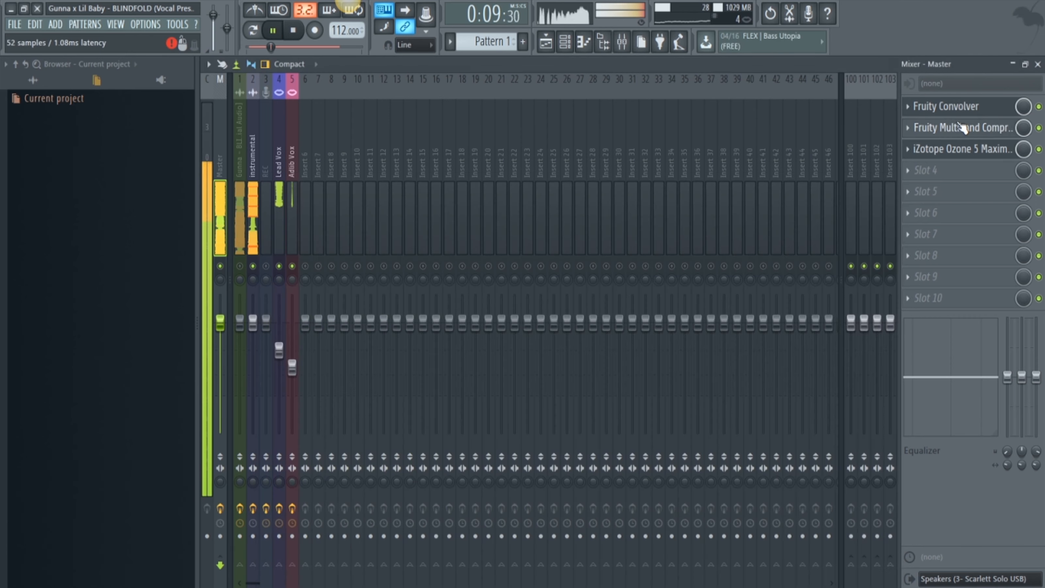
left_click(961, 127)
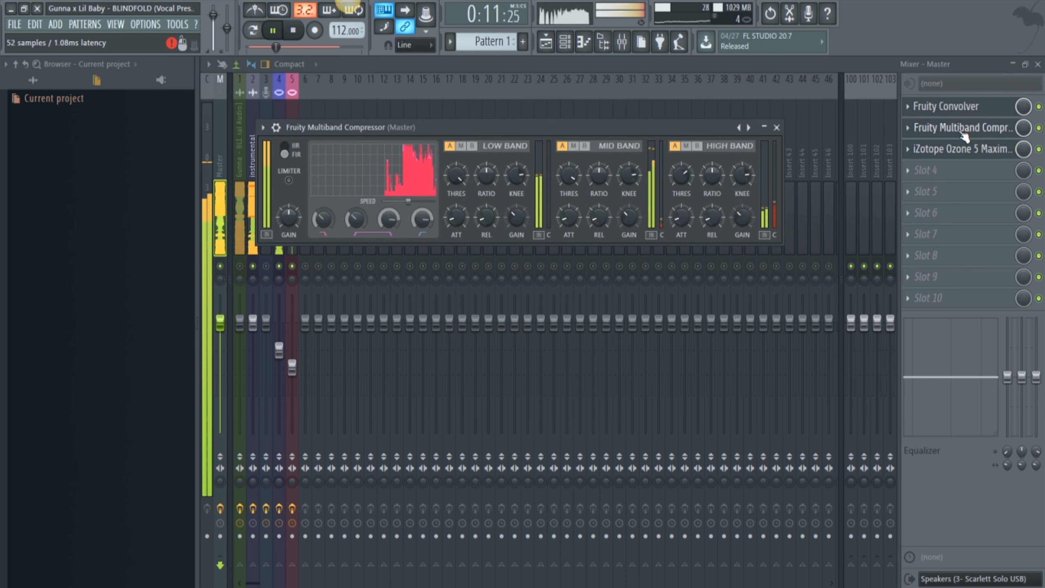
left_click(970, 150)
left_click(970, 152)
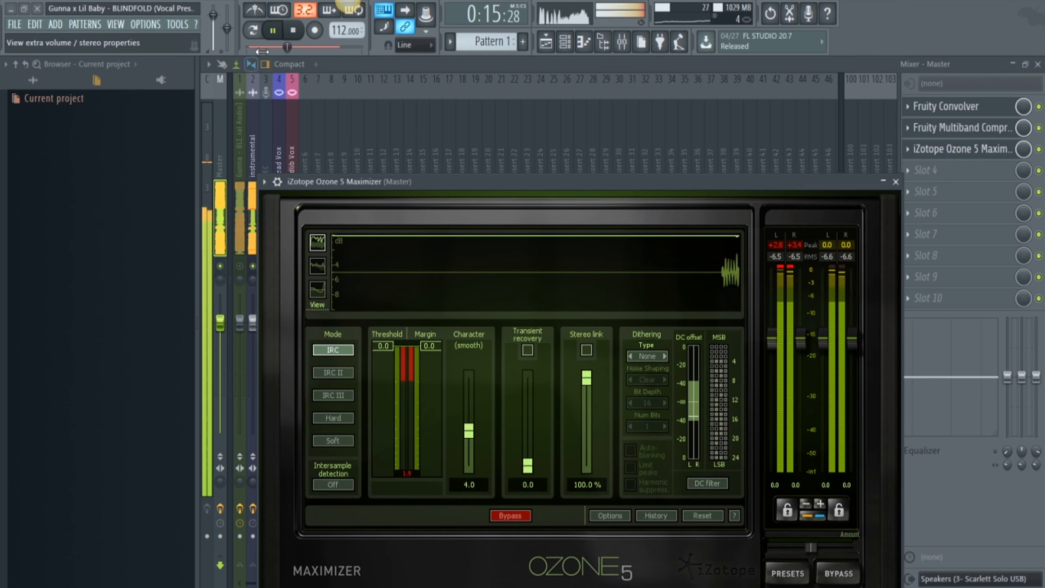
left_click(295, 34)
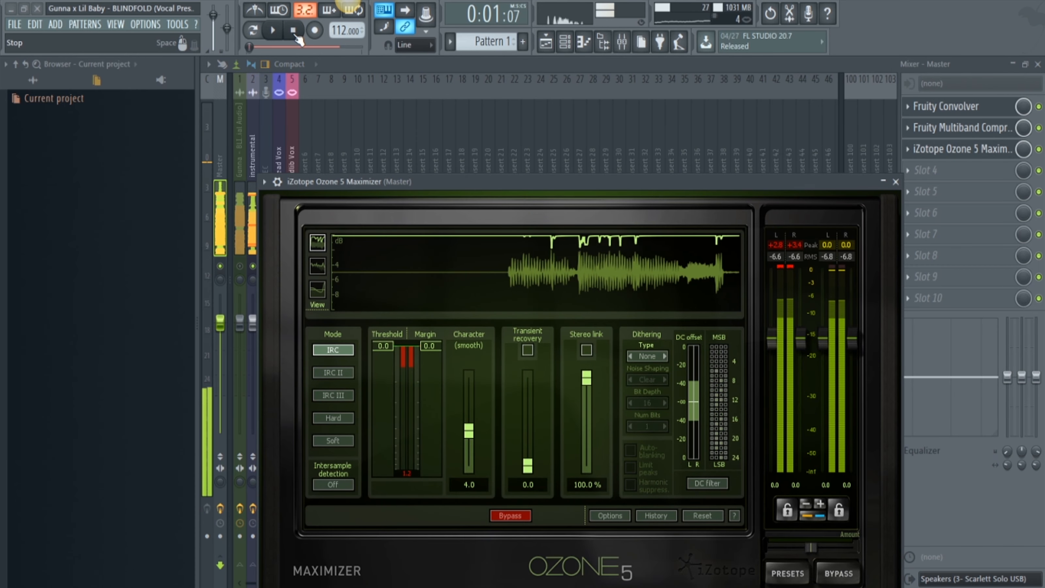